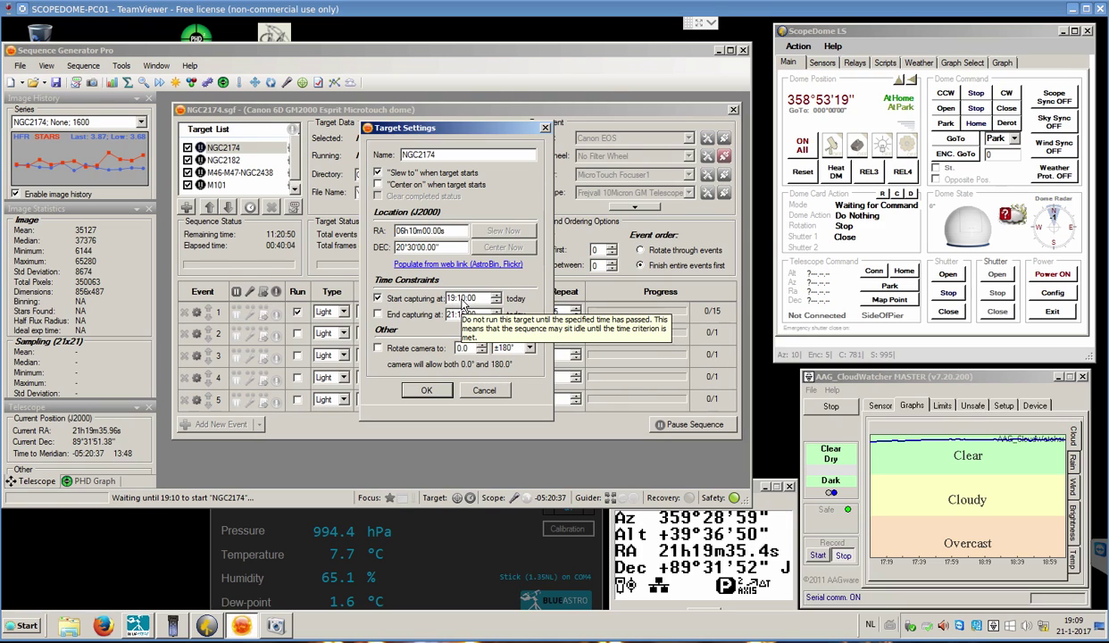
Step: Confirm NGC2174's target settings to start capturing at 19:10, then refocus the NGC2174.sgf sequence window
left_click(429, 390)
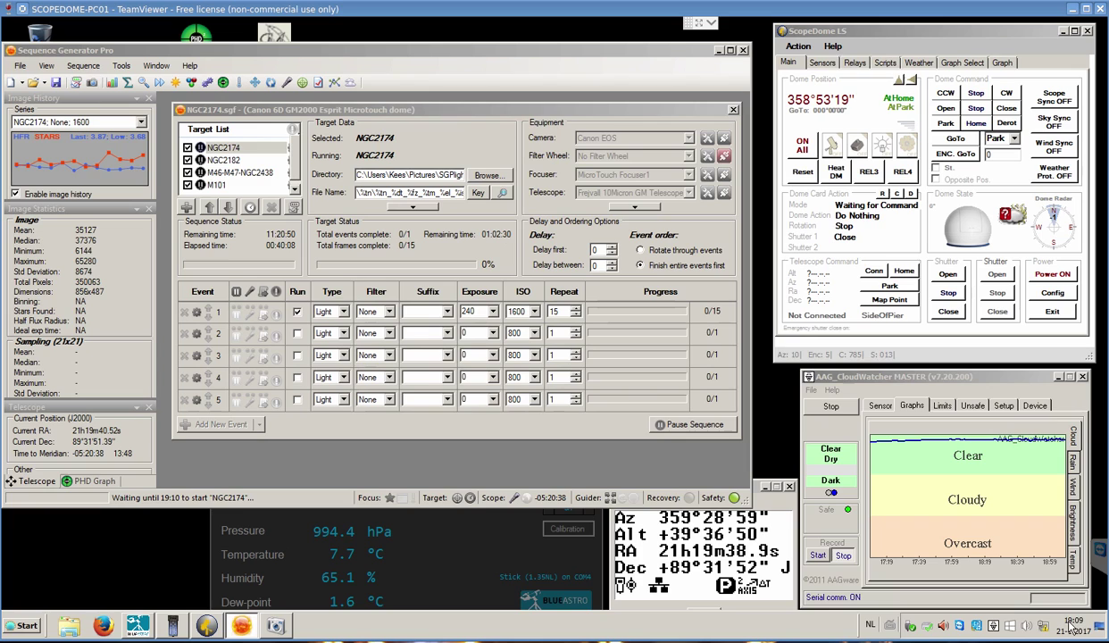
left_click(429, 110)
left_click_drag(430, 111, 424, 112)
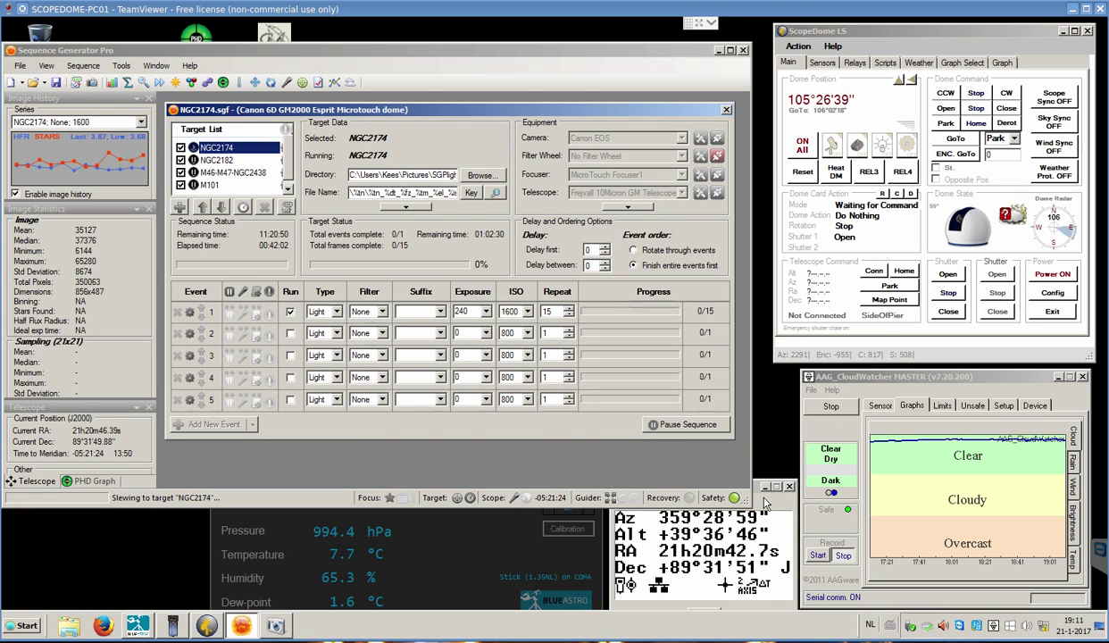
Step: Check the mount coordinates on the 10micron Keypad, then move it below the SGP window
left_click_drag(755, 487, 678, 258)
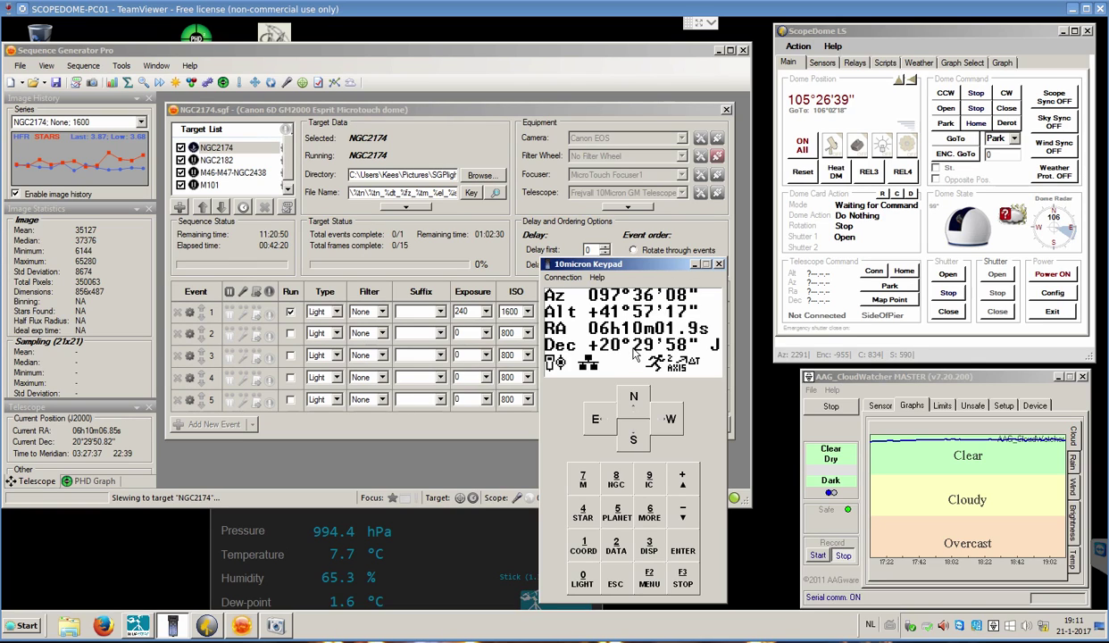
left_click_drag(636, 265, 709, 503)
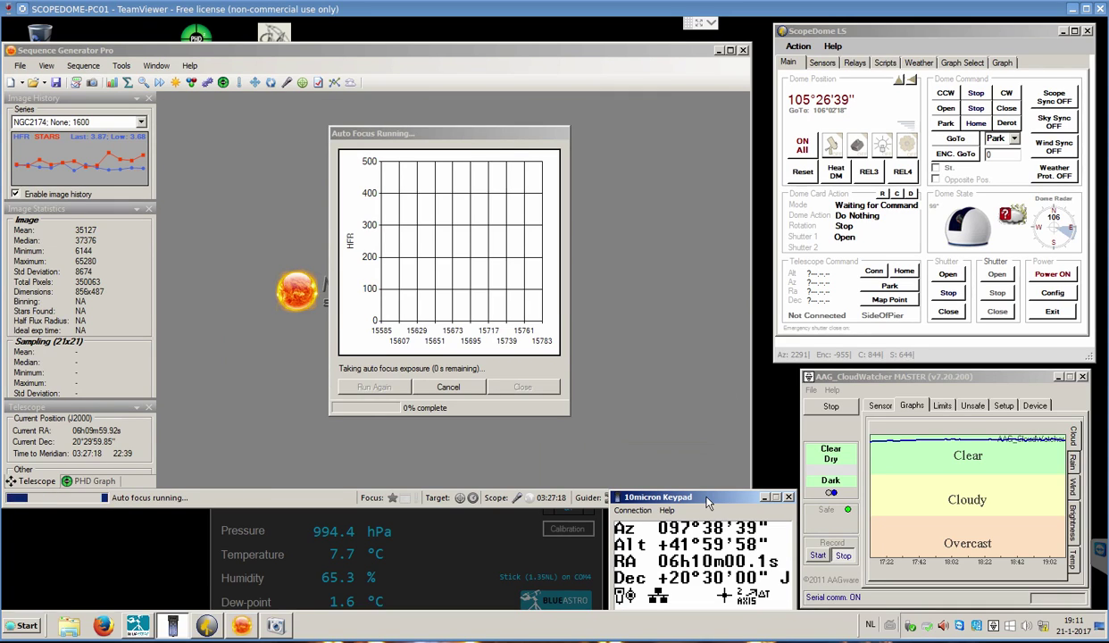
Step: Nudge the keypad window lower and bring the Auto Focus Running dialog forward to watch the HFR curve
left_click_drag(707, 499, 703, 519)
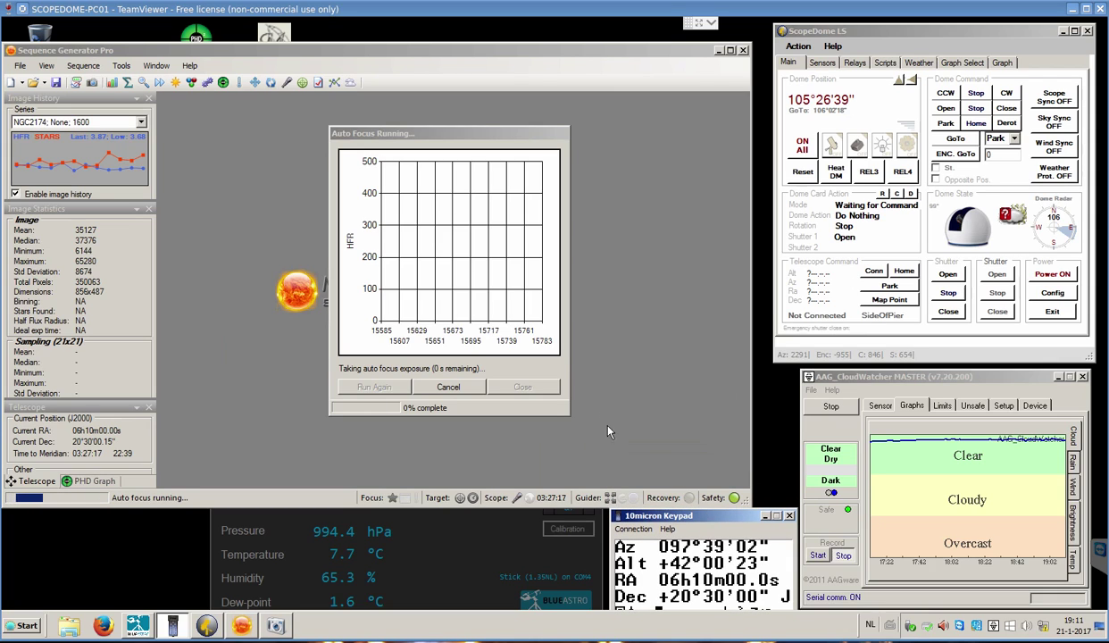
left_click(502, 133)
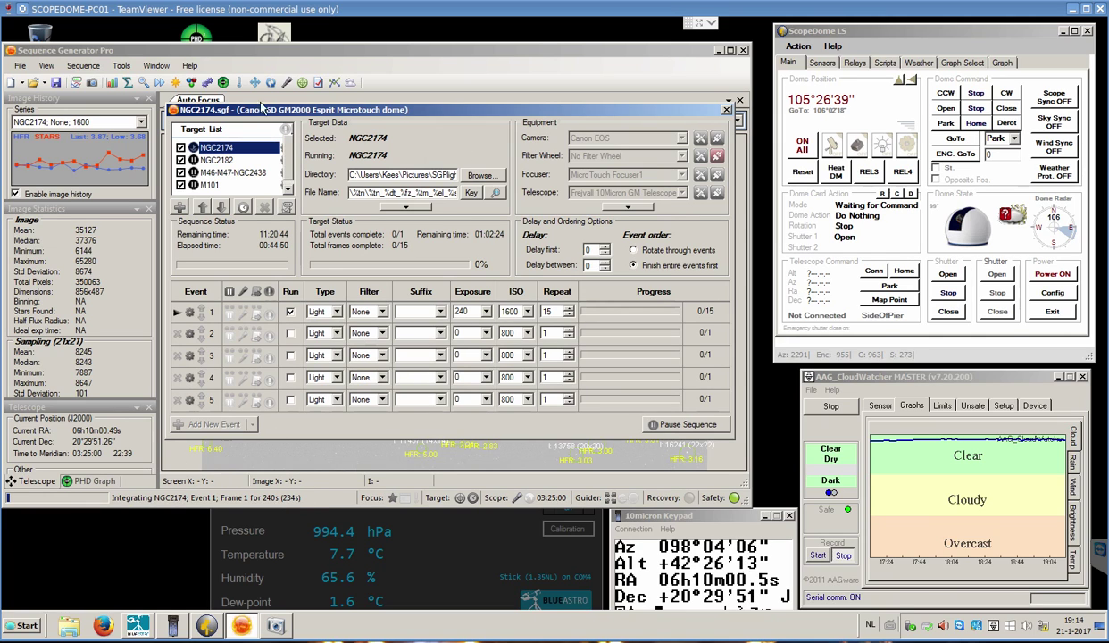
left_click(91, 82)
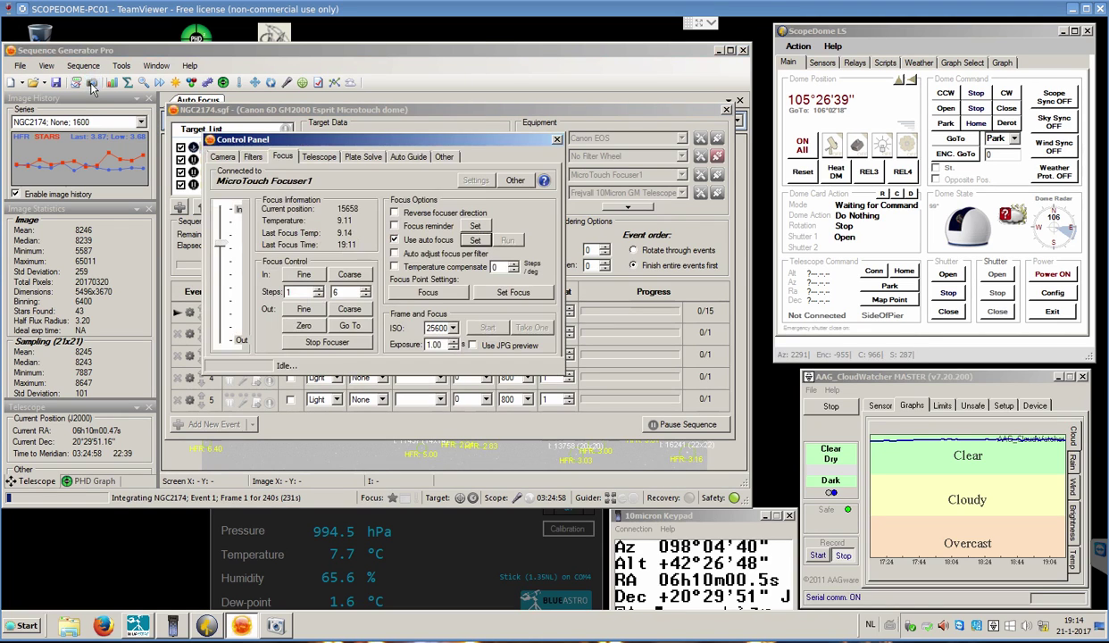
left_click(399, 158)
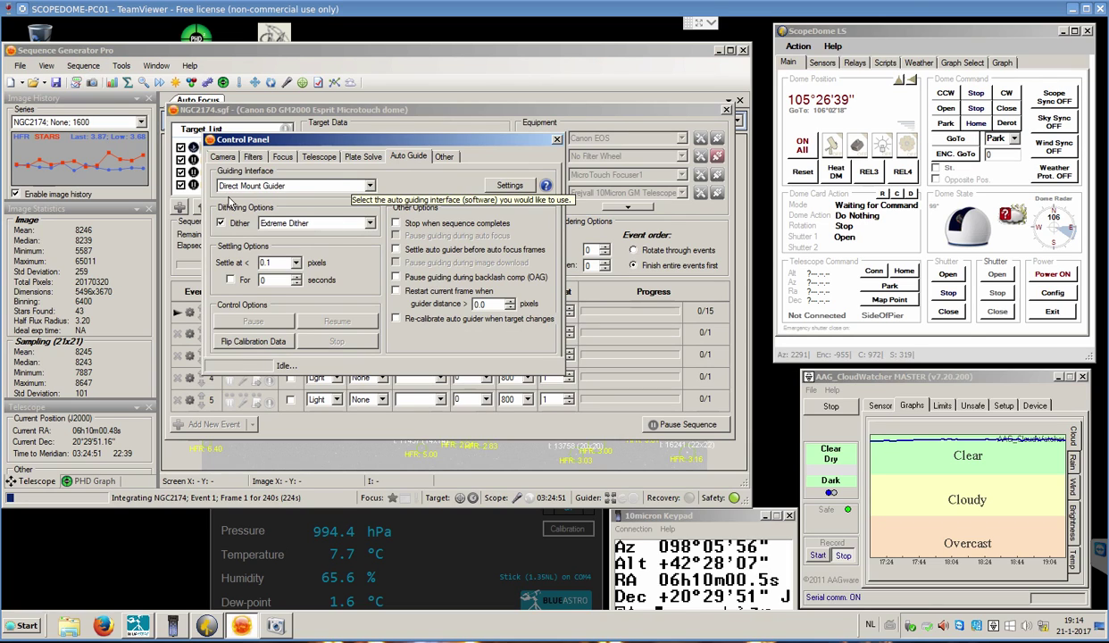
left_click(310, 154)
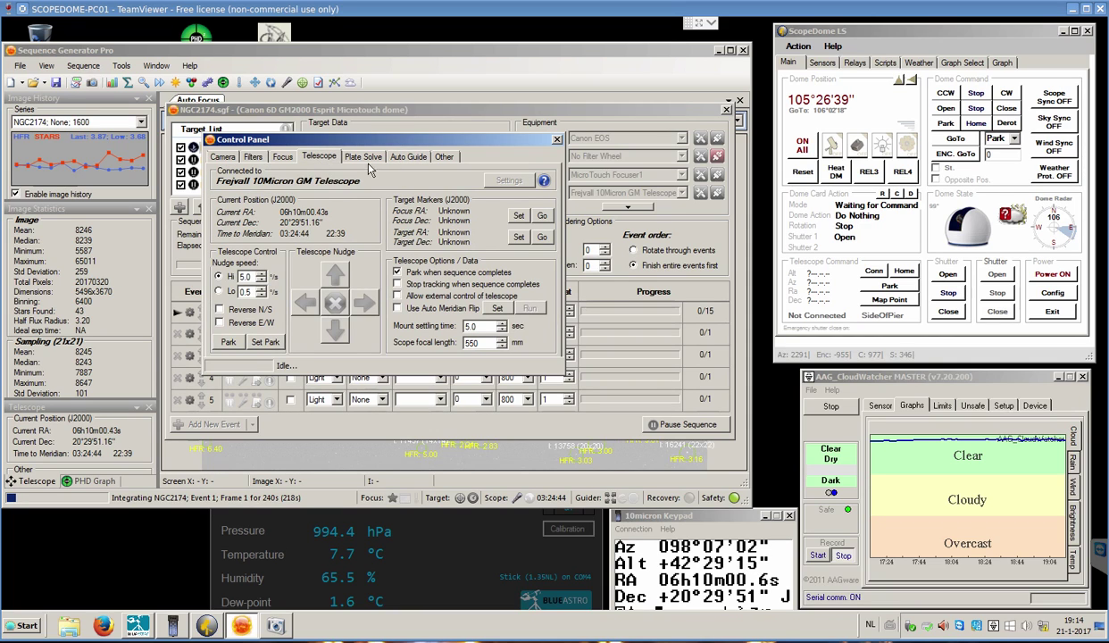
left_click(399, 158)
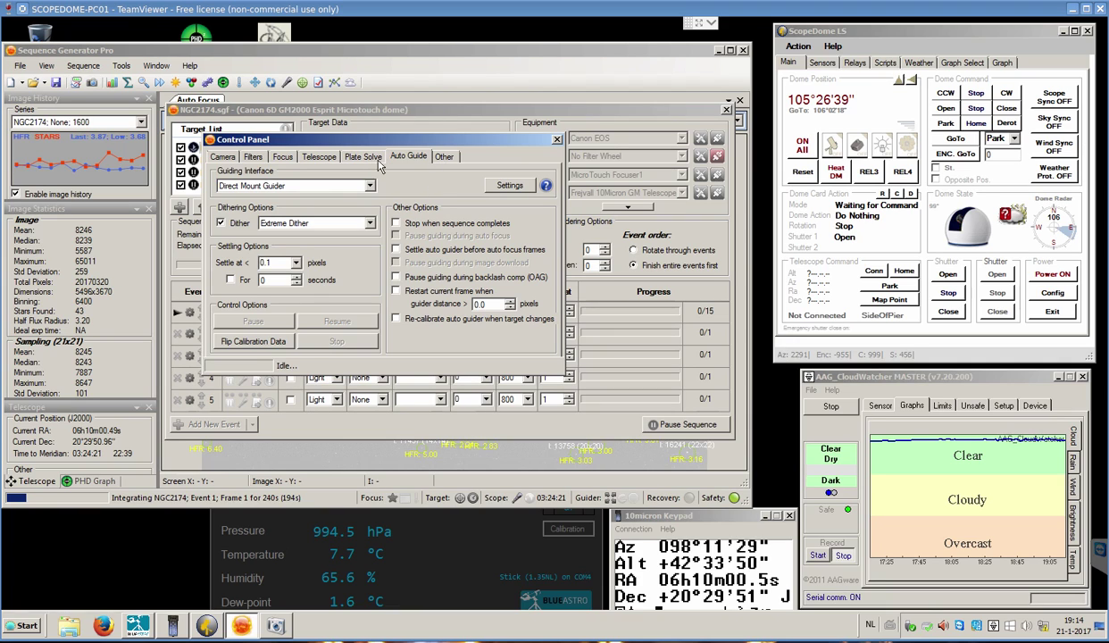
left_click(353, 157)
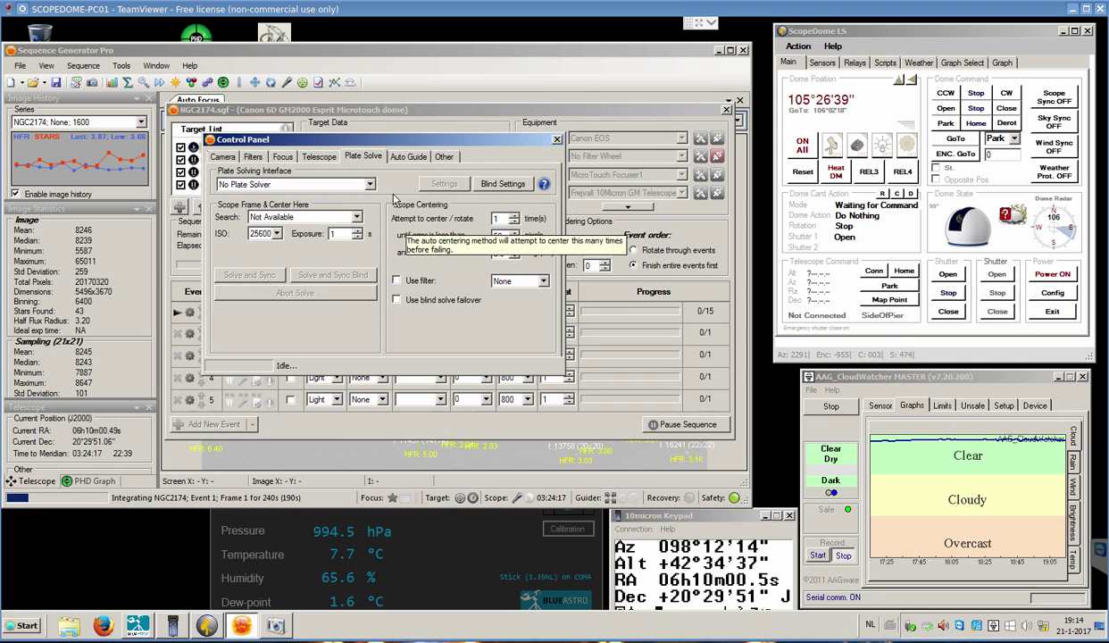
left_click(320, 159)
left_click(282, 159)
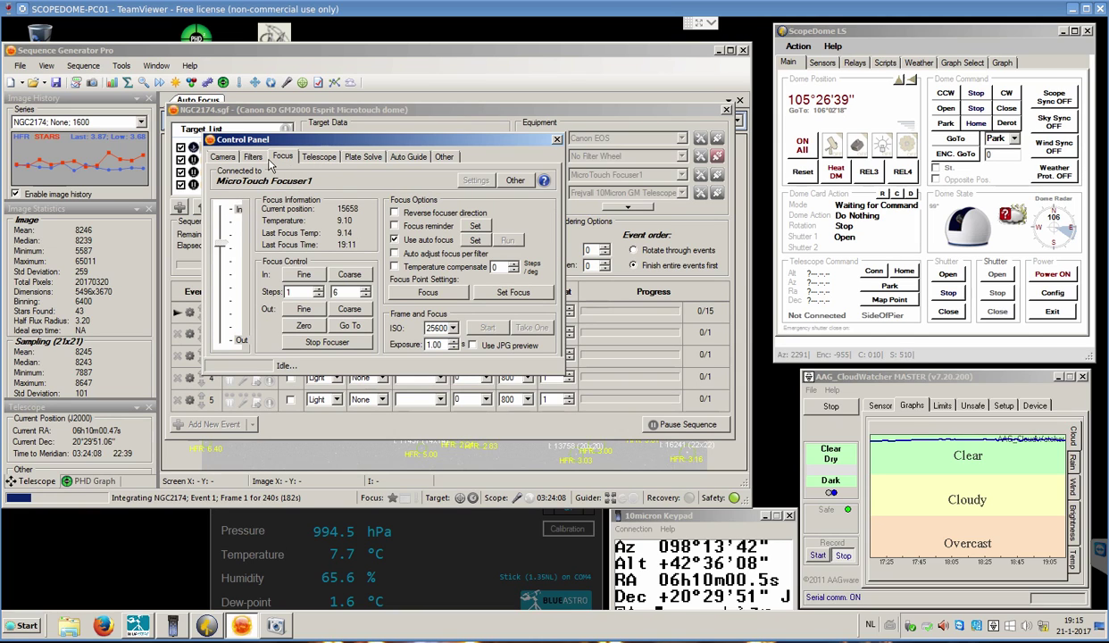
left_click(255, 159)
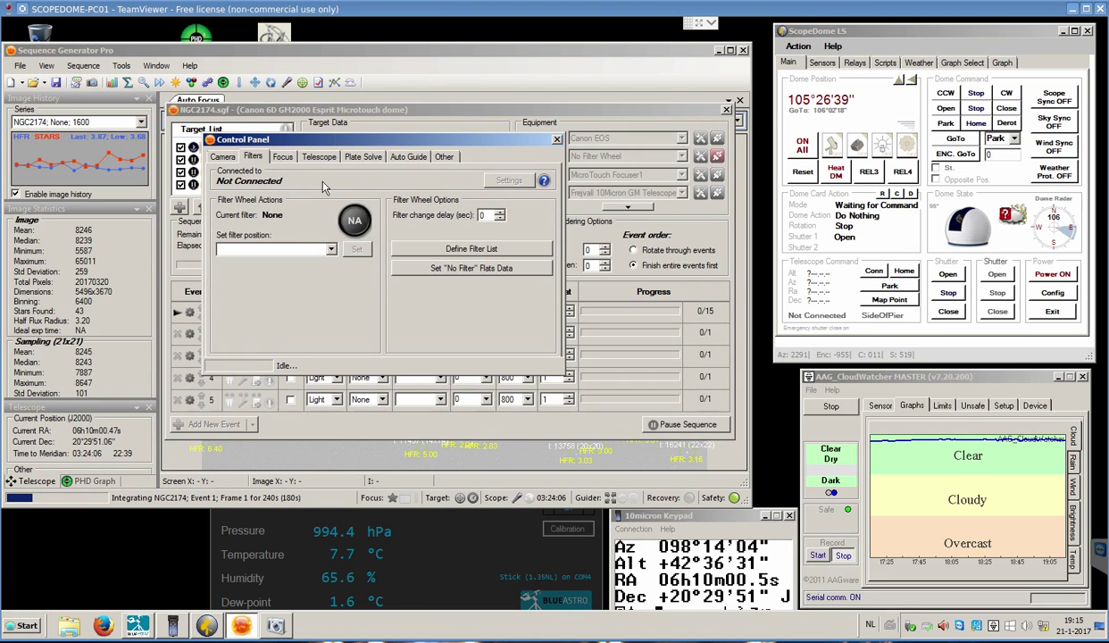
left_click(225, 158)
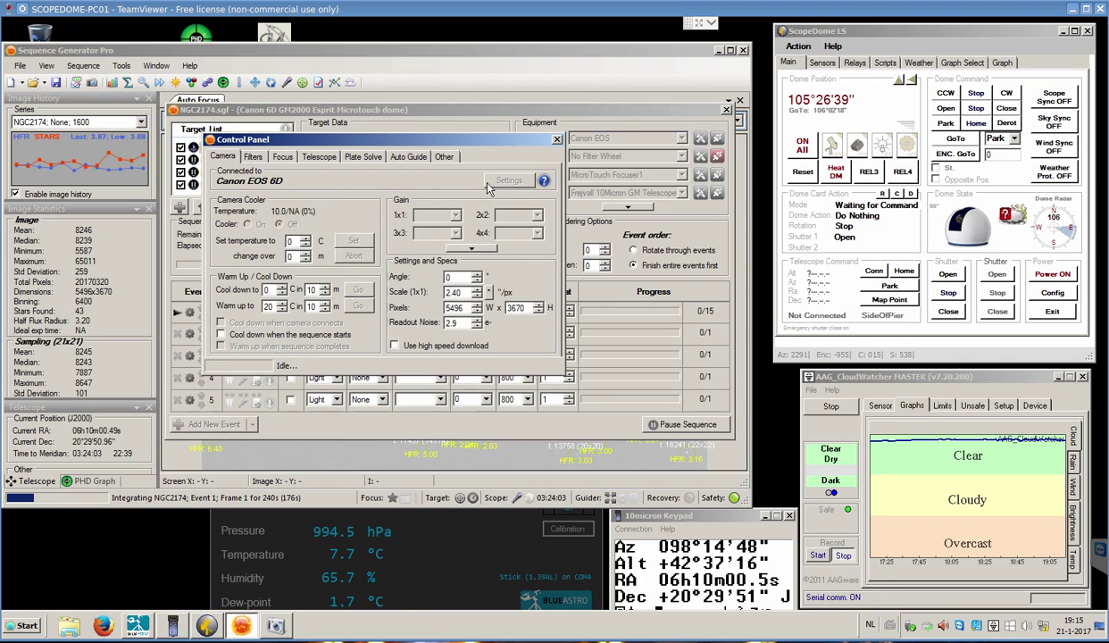
left_click(556, 140)
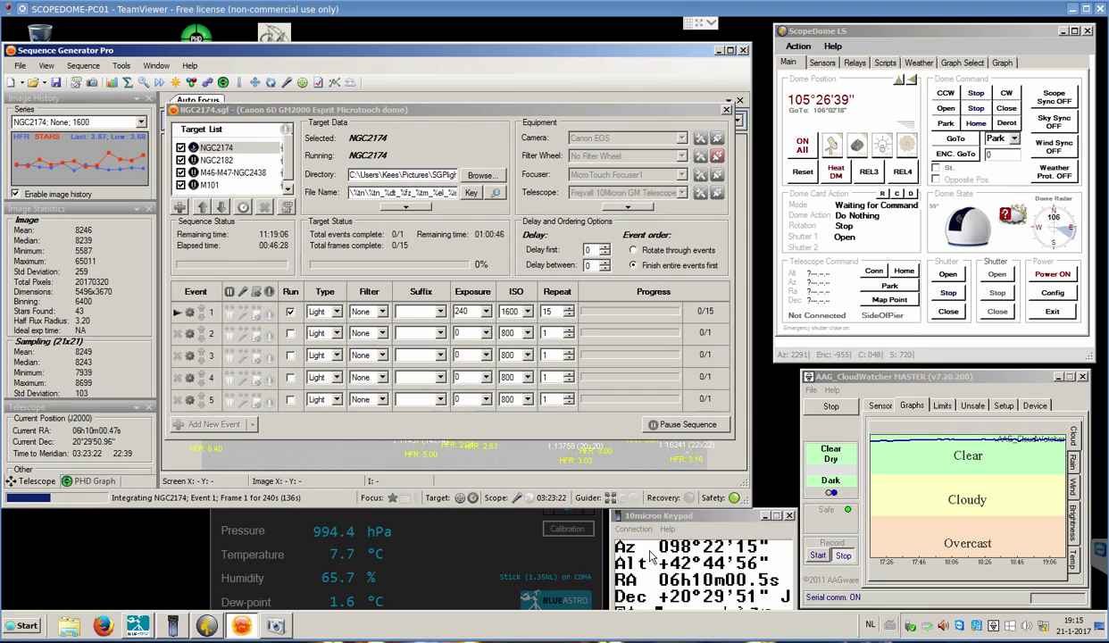
Step: In AAG CloudWatcher, step through the rain, wind and brightness graphs, ending on the temperature history graph
left_click(931, 381)
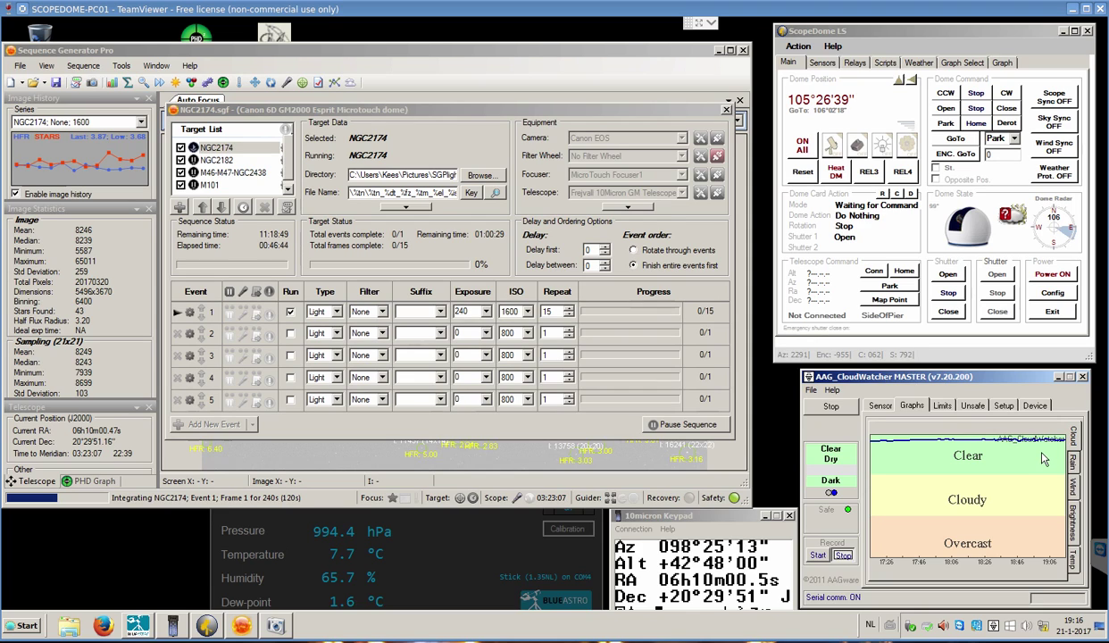
left_click(1075, 465)
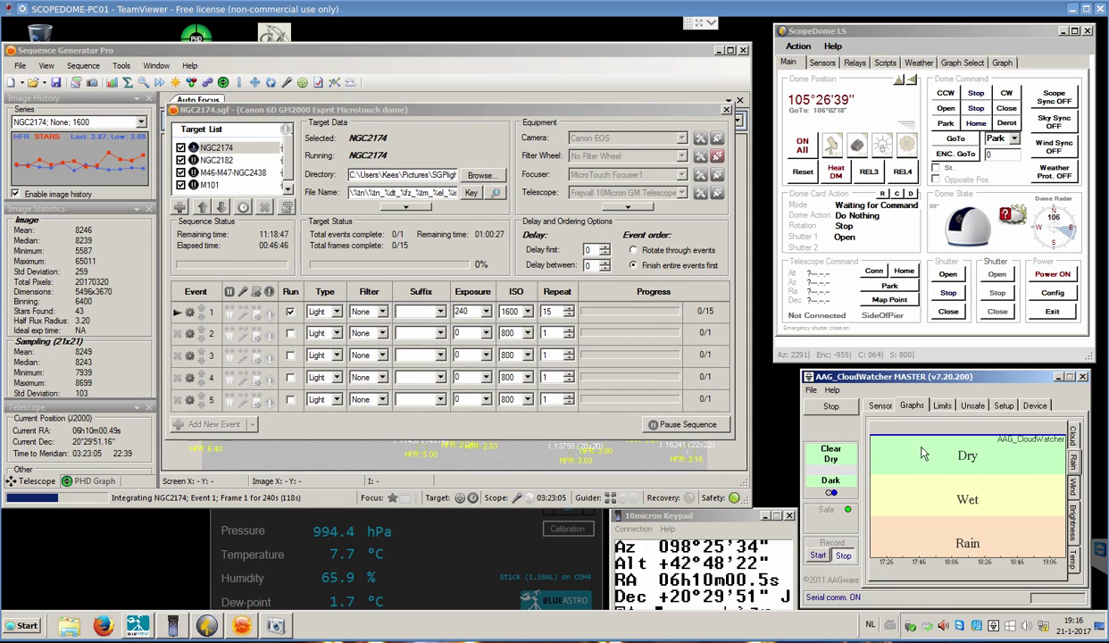
left_click(1075, 486)
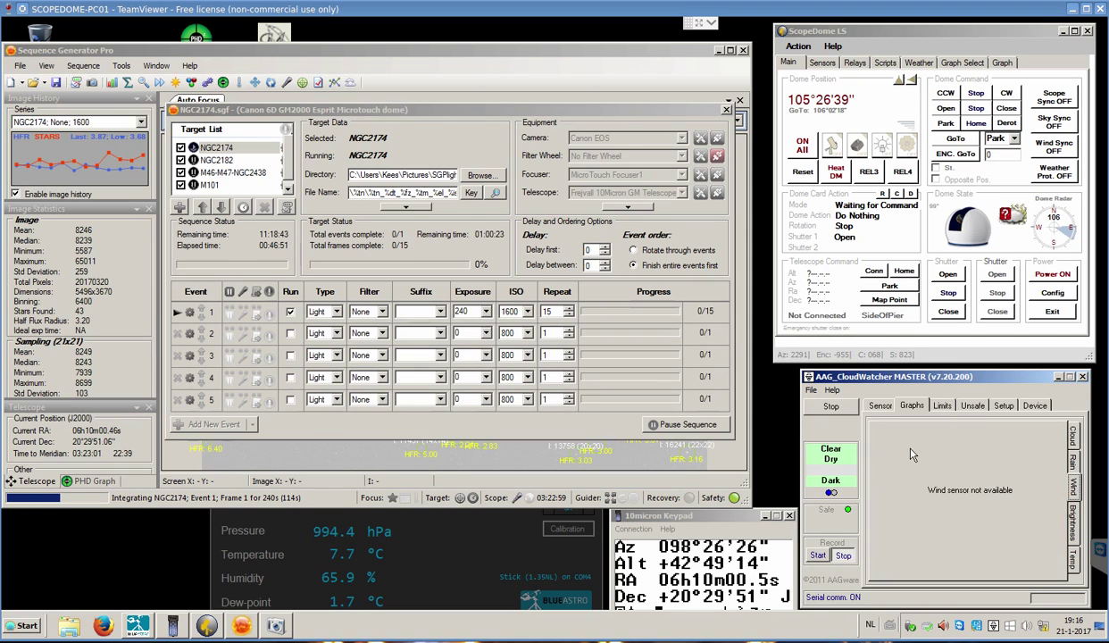
left_click(1075, 522)
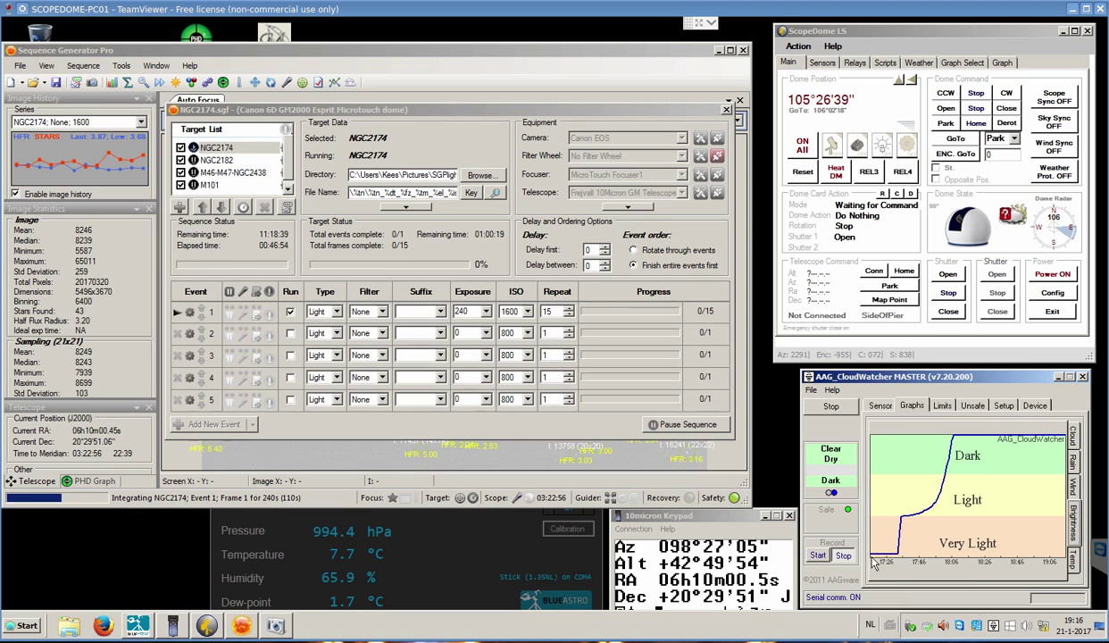
left_click(1075, 563)
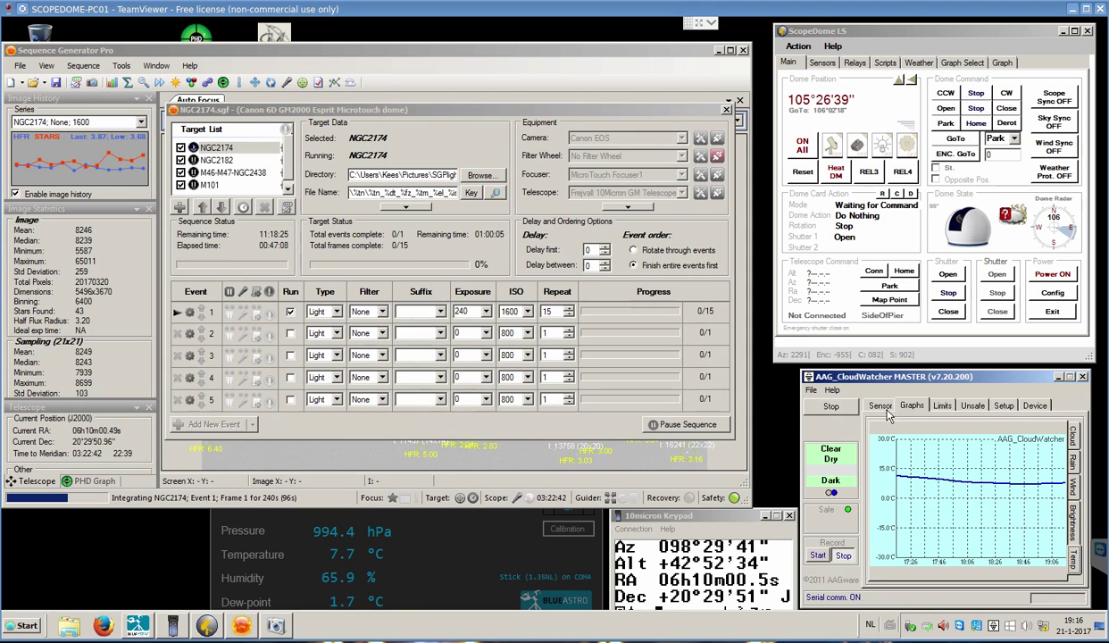
Step: View the Sensor readings and Device constants, ending on the Setup tab (120 points, 2-hour span)
left_click(881, 406)
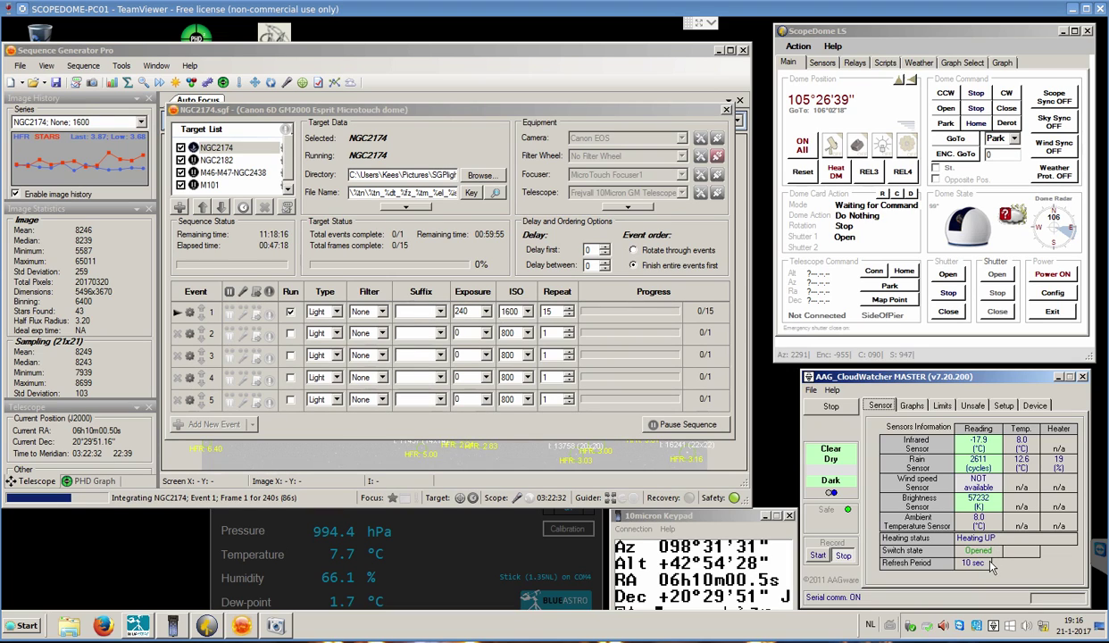
left_click(1003, 405)
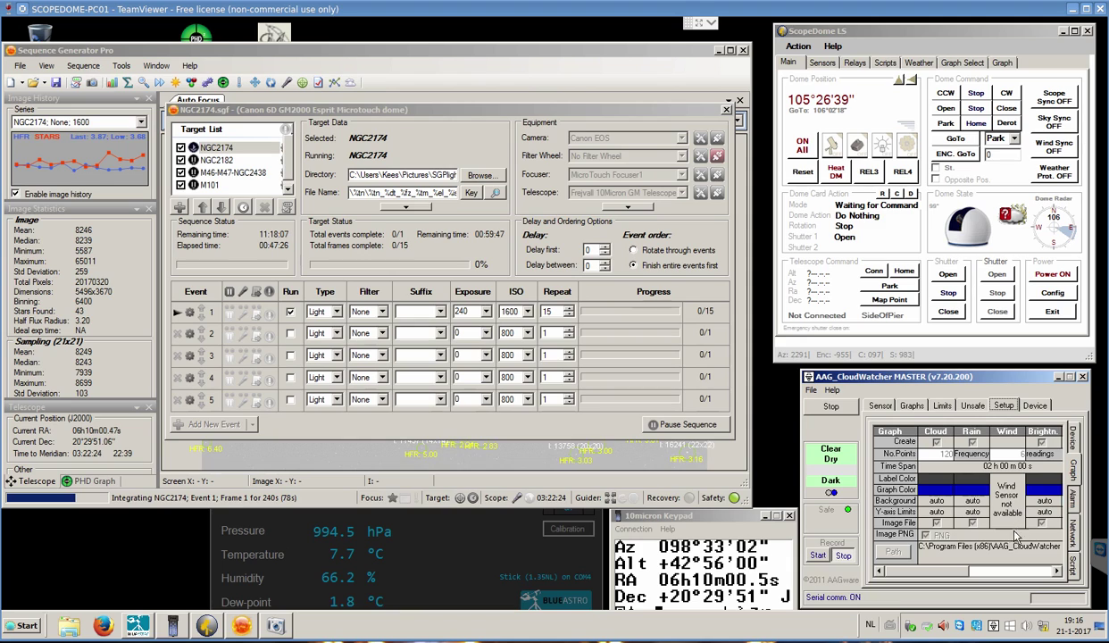
left_click(1033, 407)
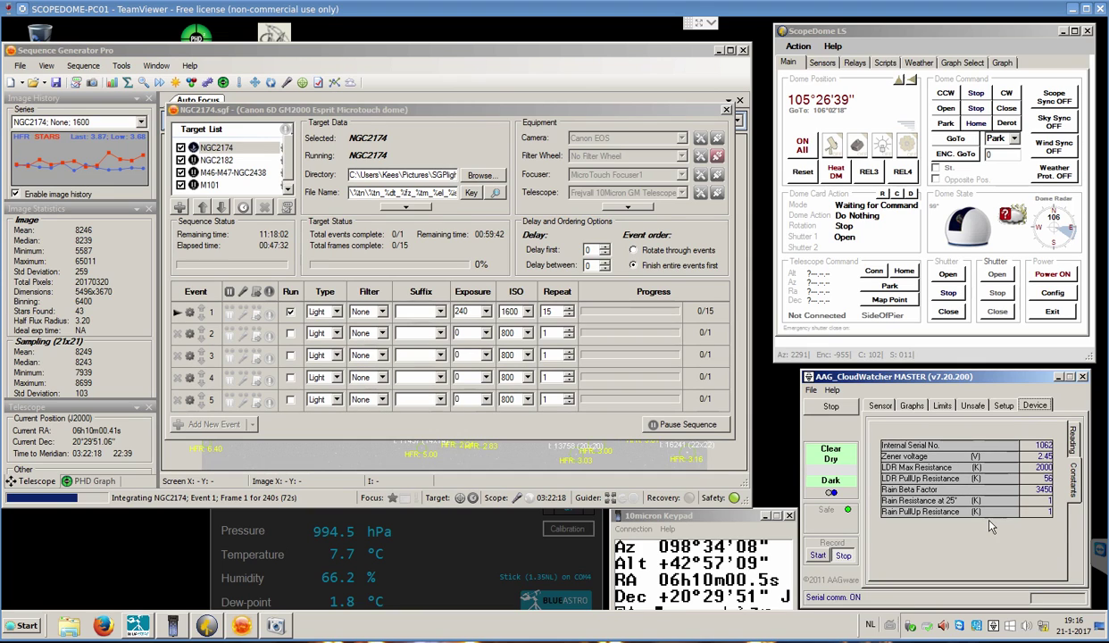
left_click(1004, 407)
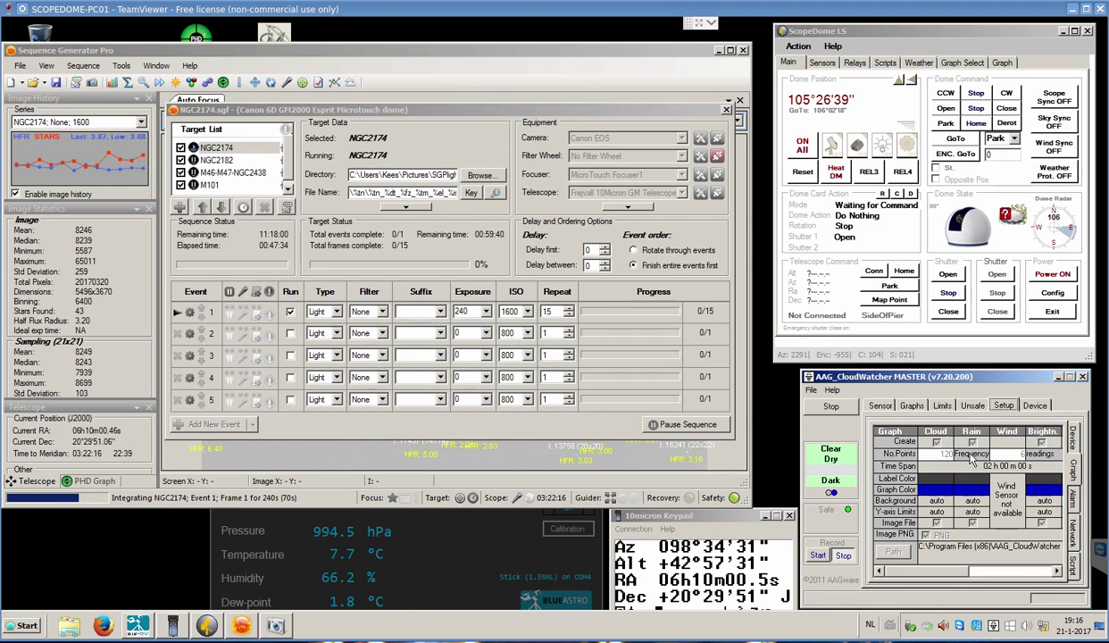
Step: Review the Unsafe tab thresholds, then glance at the Graphs and Sensor tabs
left_click(971, 407)
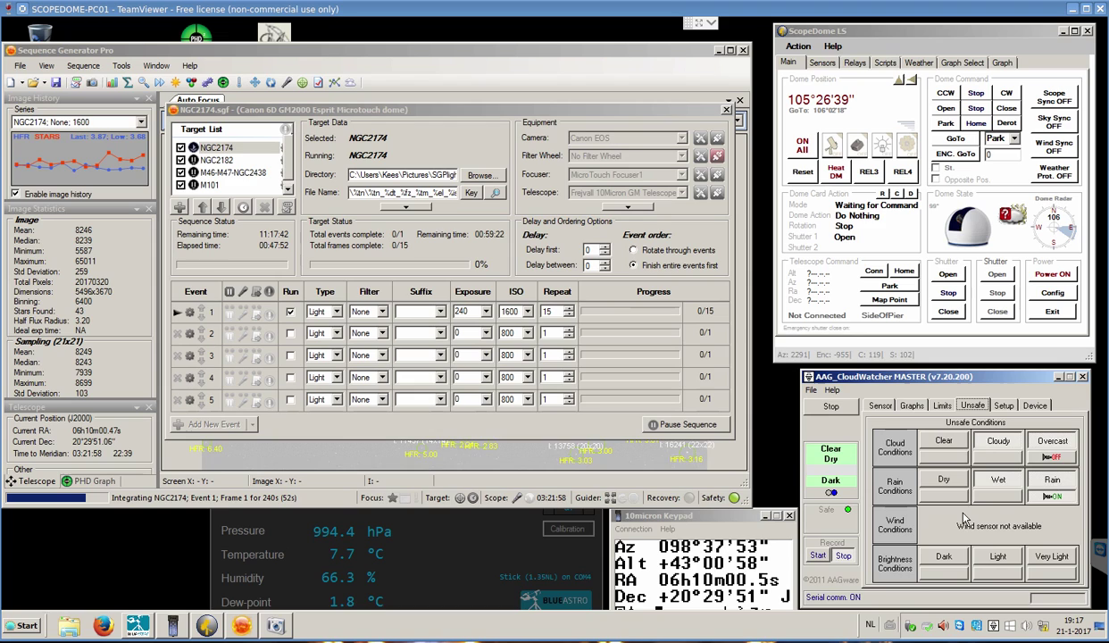
left_click(909, 406)
left_click(880, 406)
Step: Show the Cloud history graph with its Clear, Cloudy and Overcast bands
left_click(911, 406)
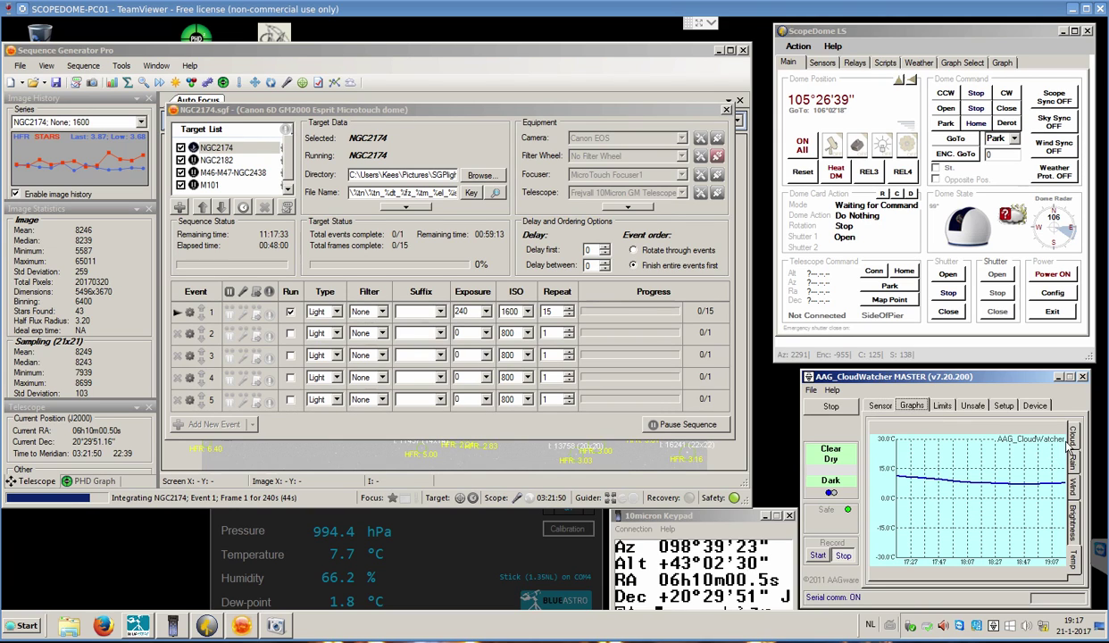
left_click(1074, 440)
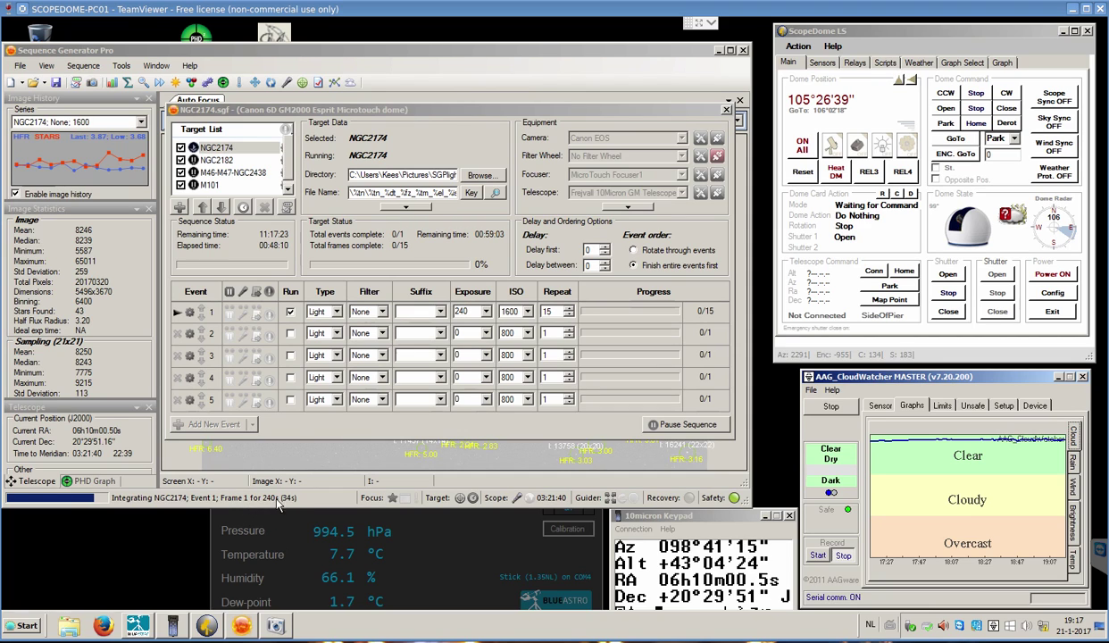
Step: Bring Blue Astro Stickstation forward and read values on its 14:00–19:00 temperature, dew point and pressure graph
left_click(435, 576)
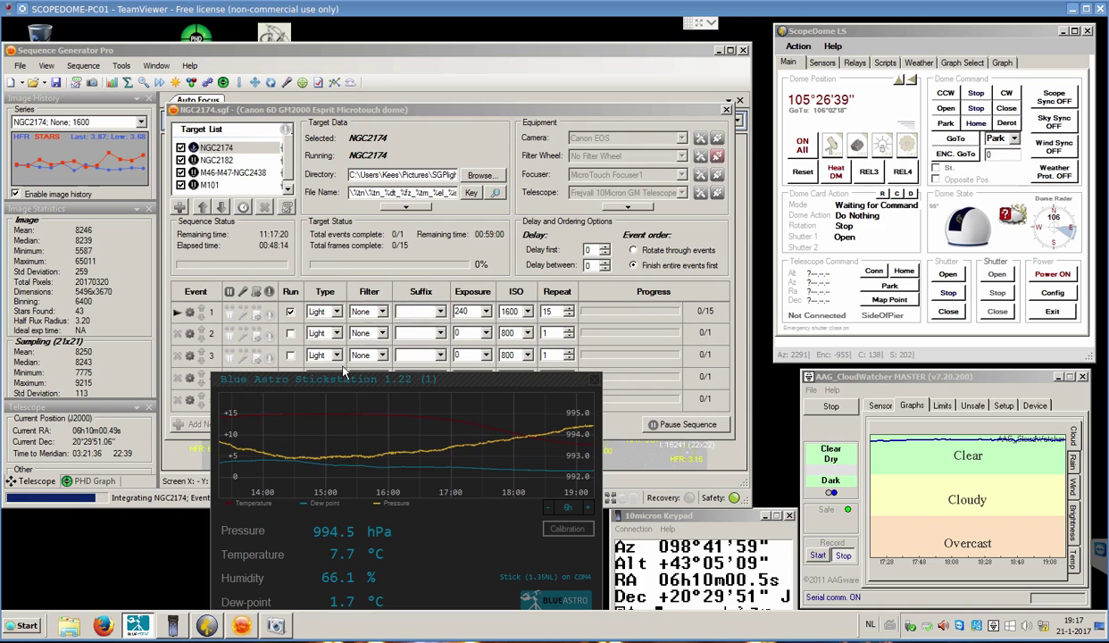
mouse_move(553, 465)
mouse_move(529, 437)
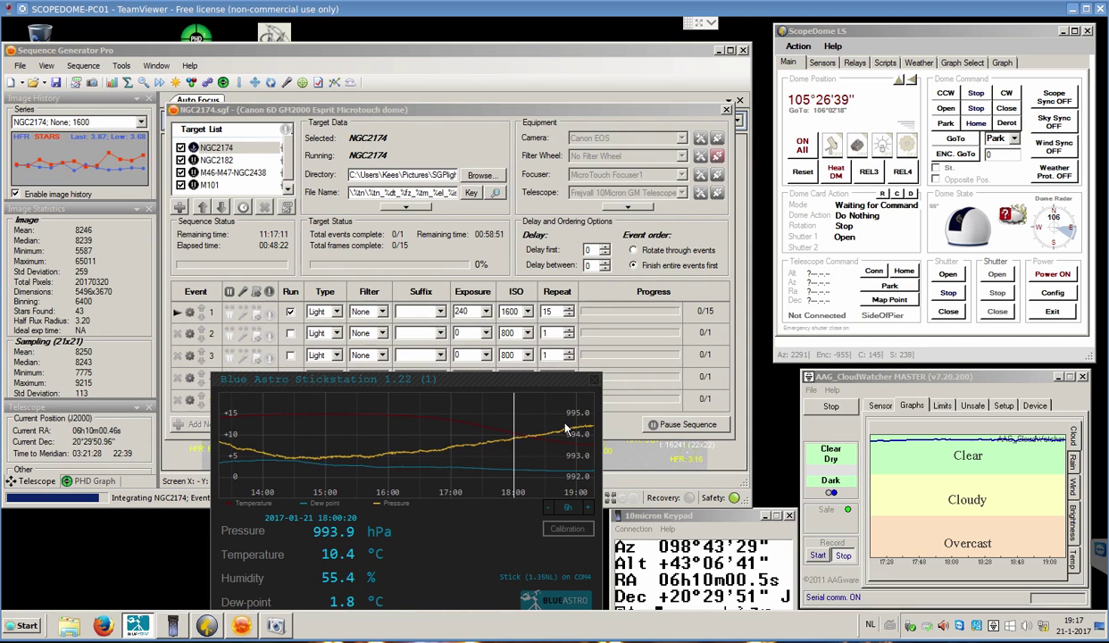
Step: After refocusing SGP, view ScopeDome LS's Sensors and Relays tabs, ending on the Scripts editor
left_click(470, 58)
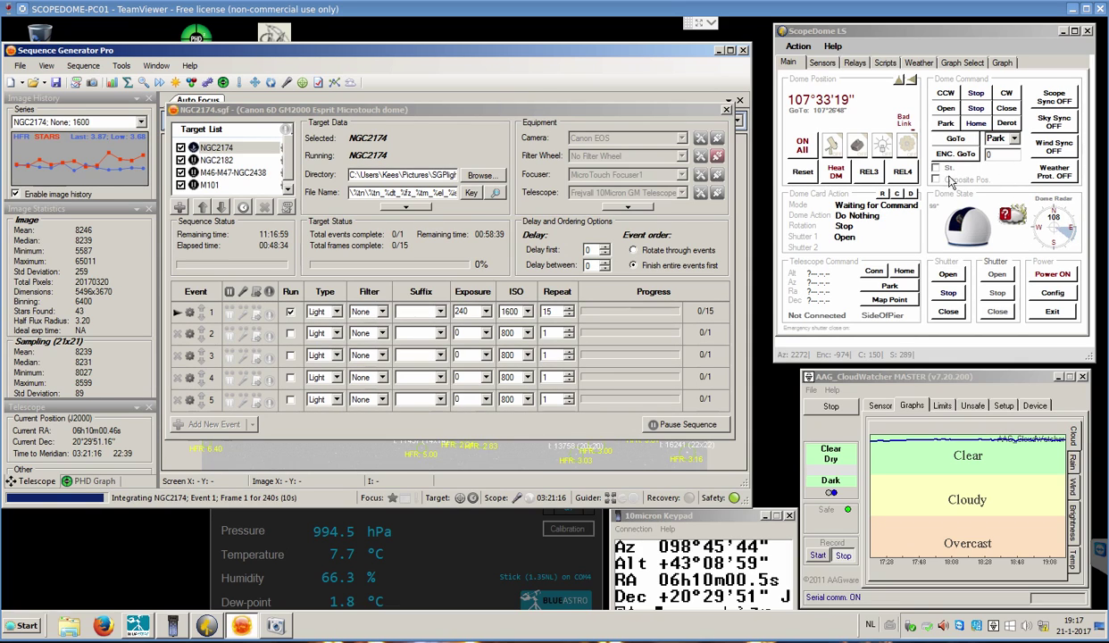
left_click(823, 63)
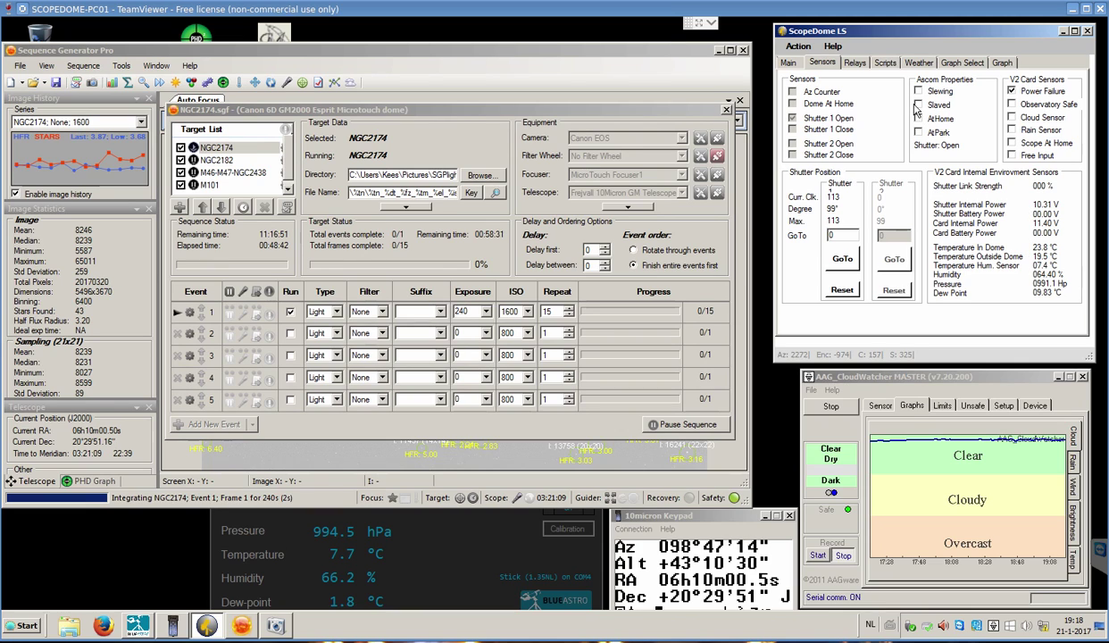
left_click(858, 64)
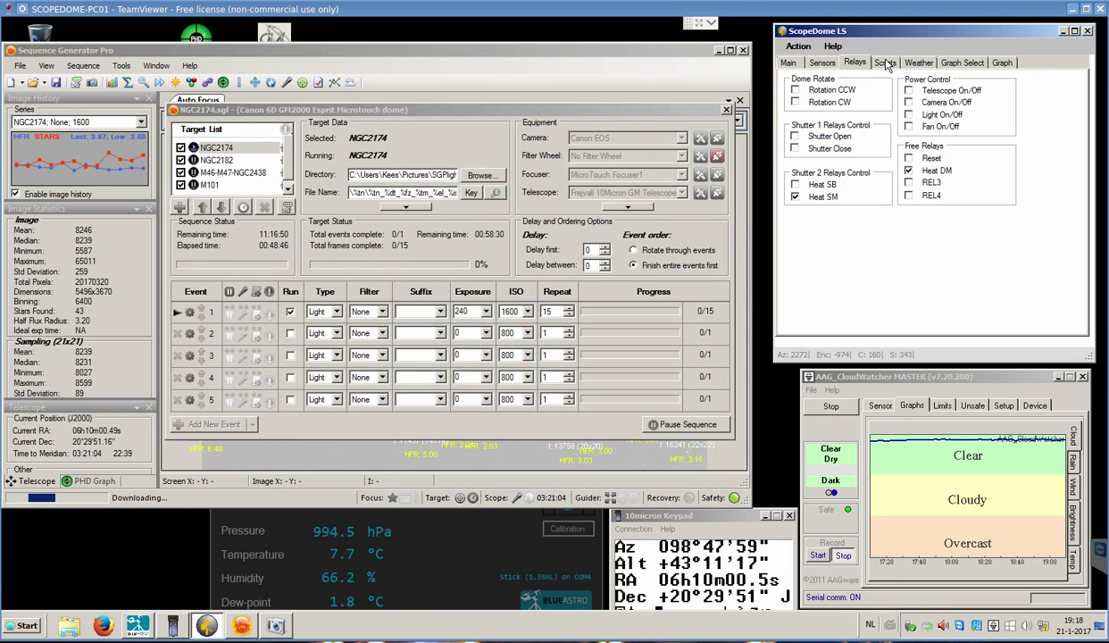
left_click(885, 63)
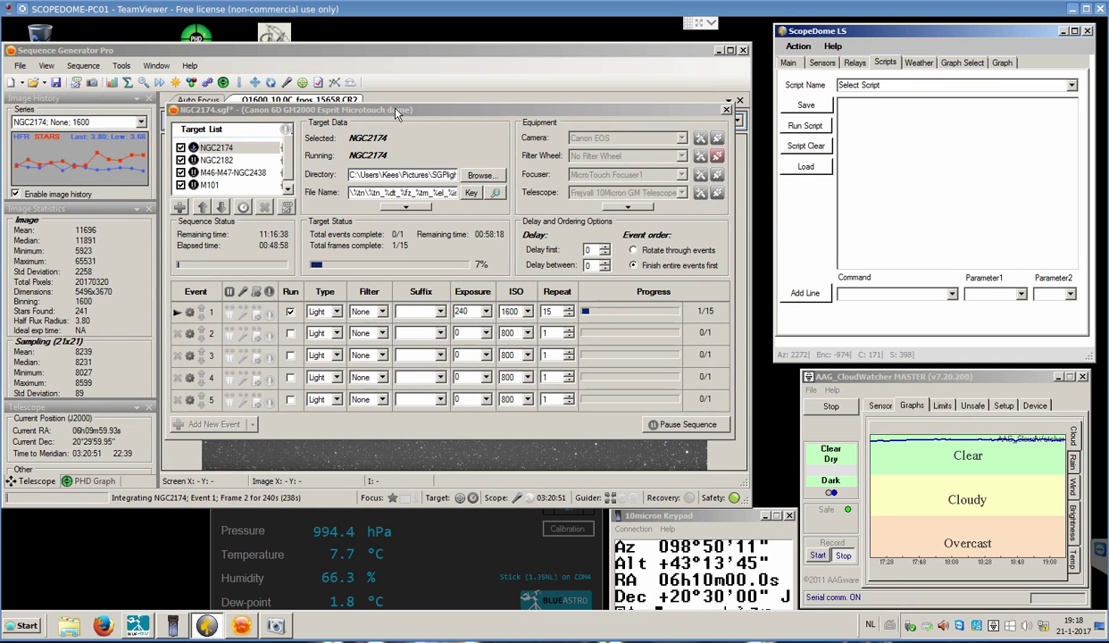
Step: Move the NGC2174.sgf window aside to view the first captured frame, restore it, and save the sequence
left_click_drag(396, 112, 398, 420)
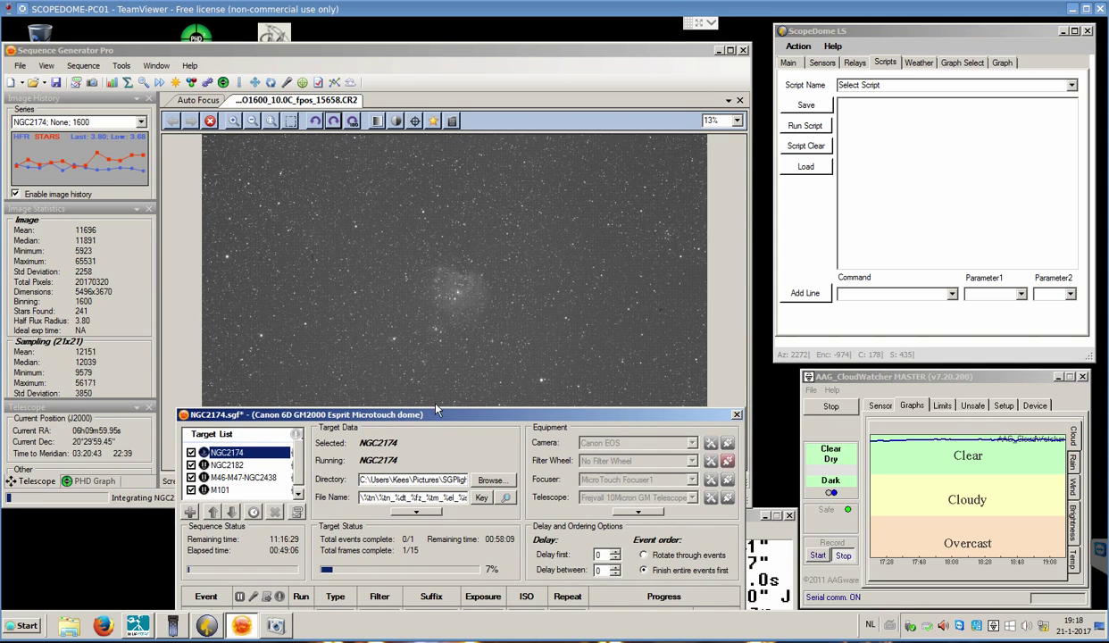
left_click_drag(434, 414, 438, 132)
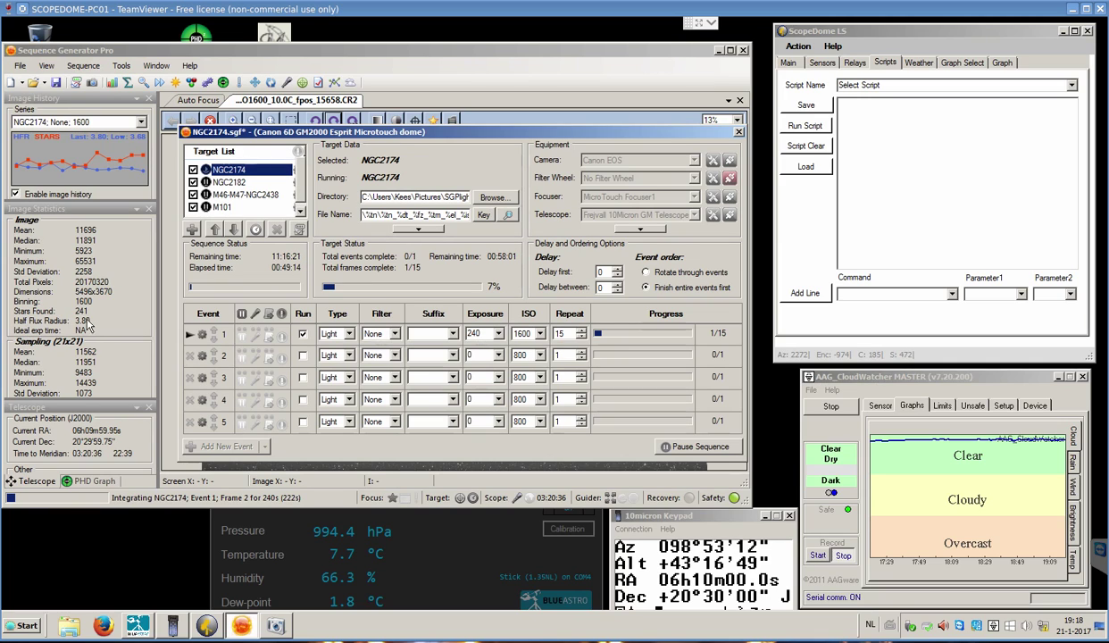
key("ctrl+s")
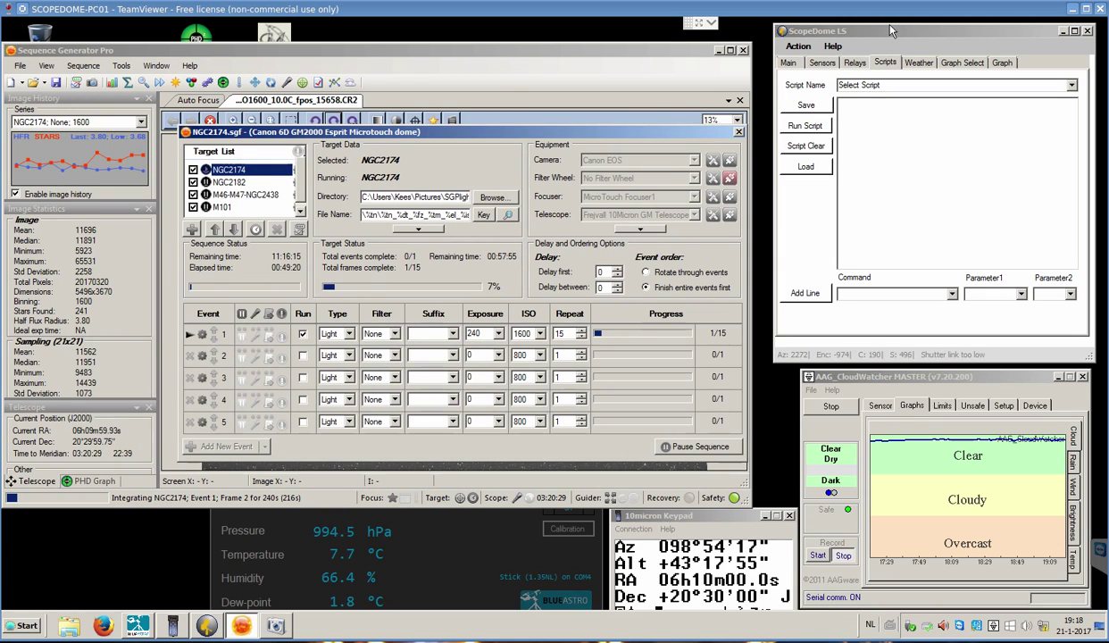
Step: In ScopeDome LS, check the Weather cloud sensor status, then bring up the Graph Select sensor list
left_click(856, 30)
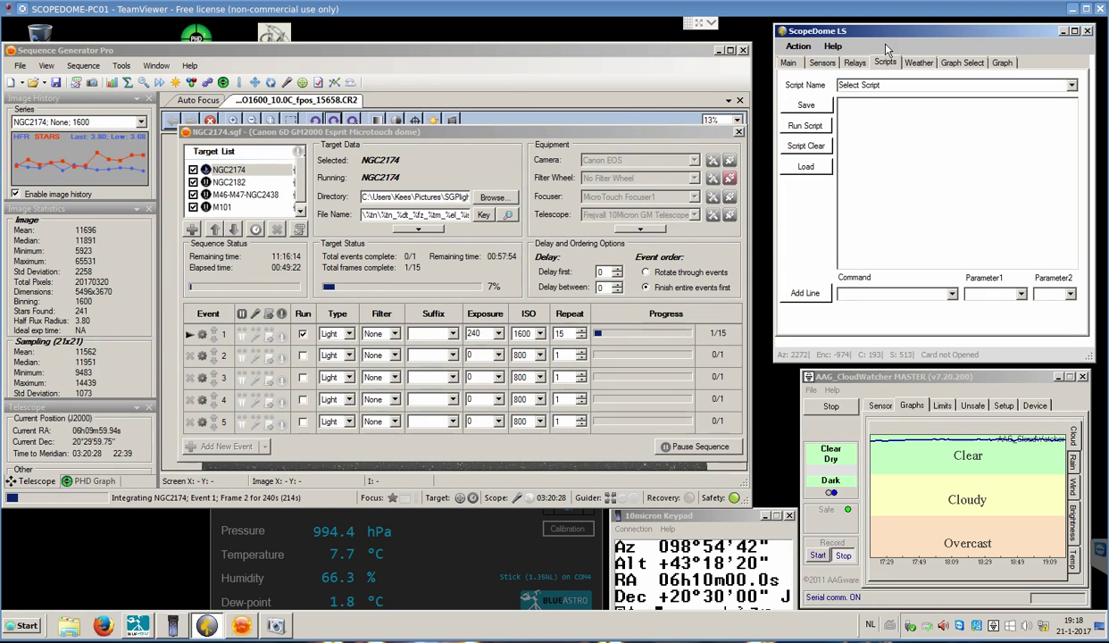
left_click(915, 67)
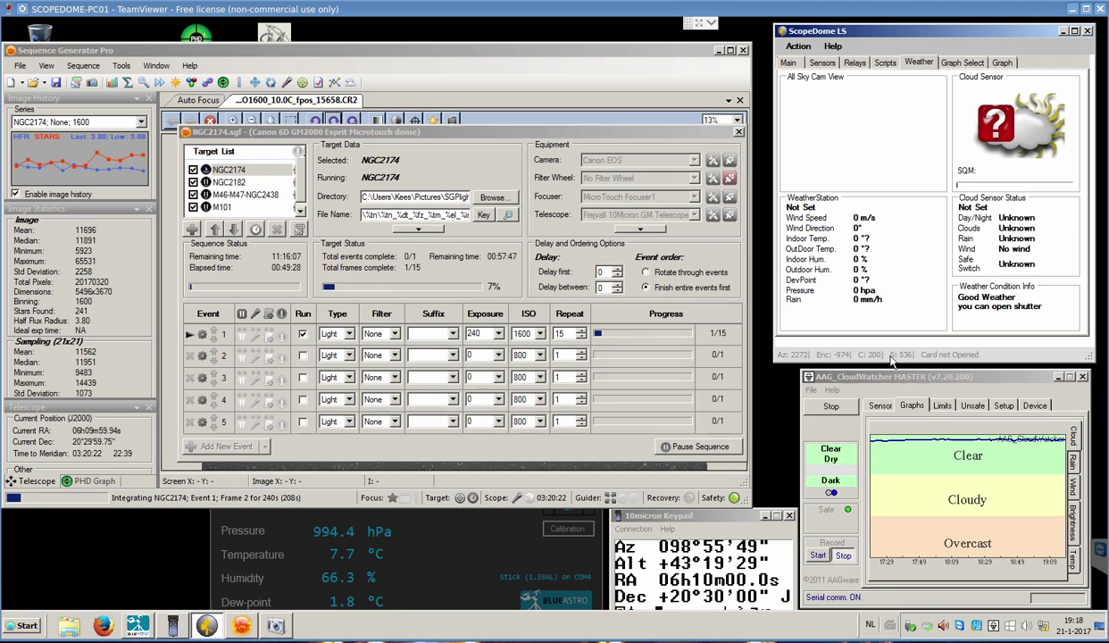
left_click(957, 64)
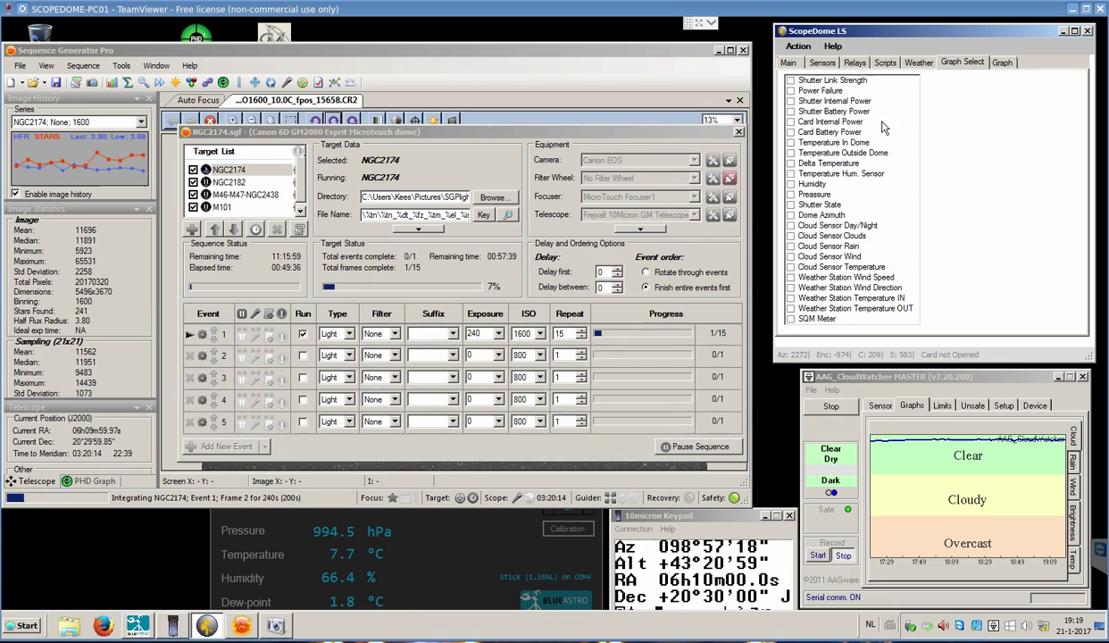
Step: Tick Dome Azimuth and view its history chart
left_click(791, 215)
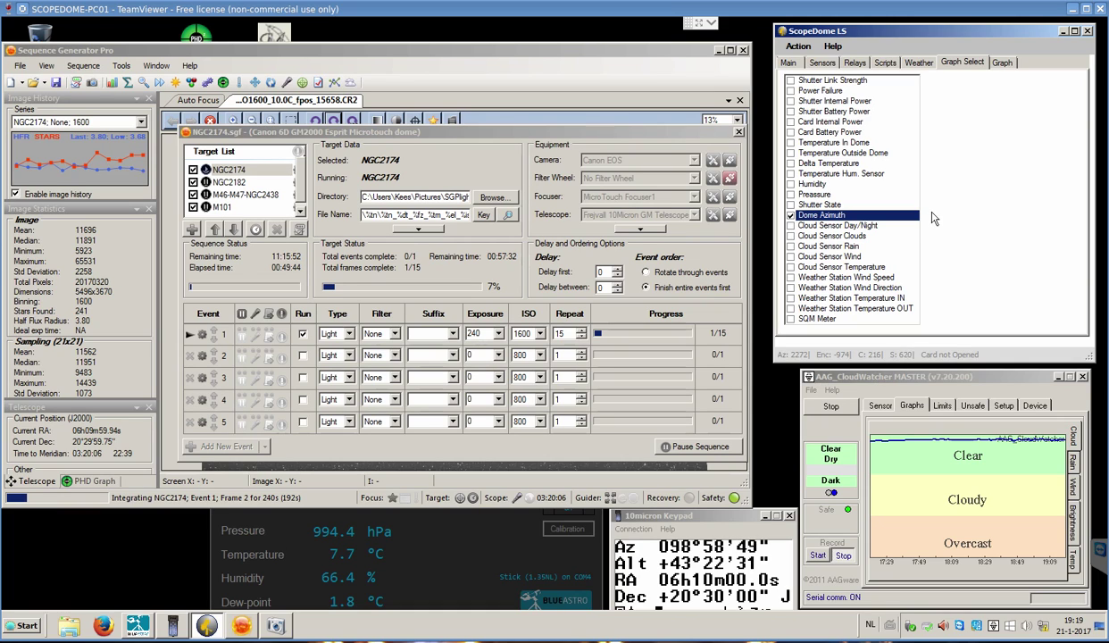
left_click(790, 215)
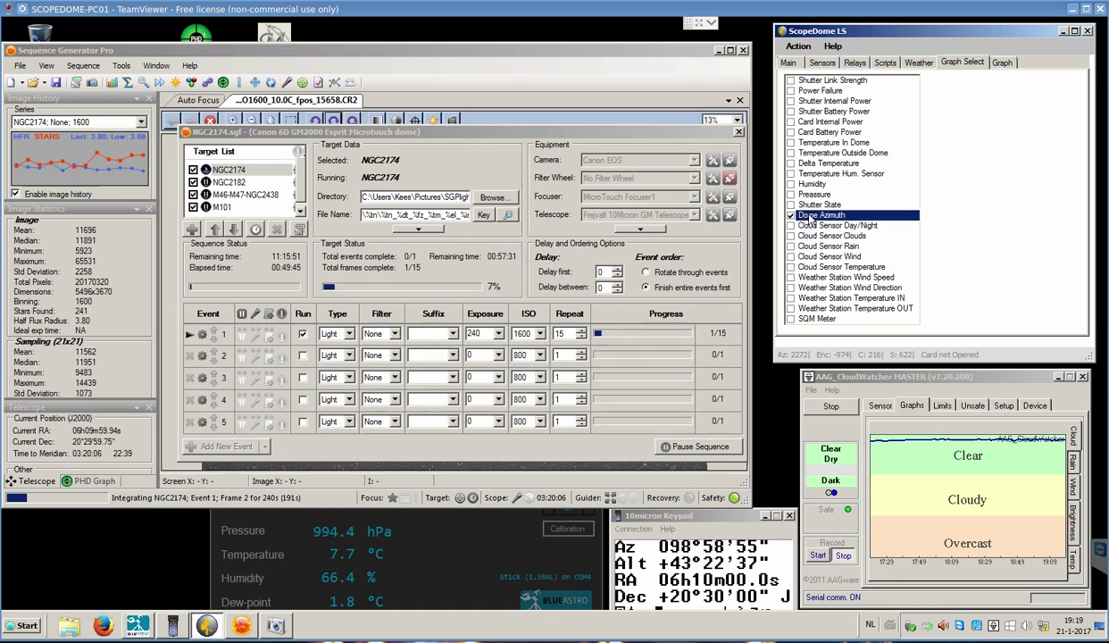
left_click(1003, 63)
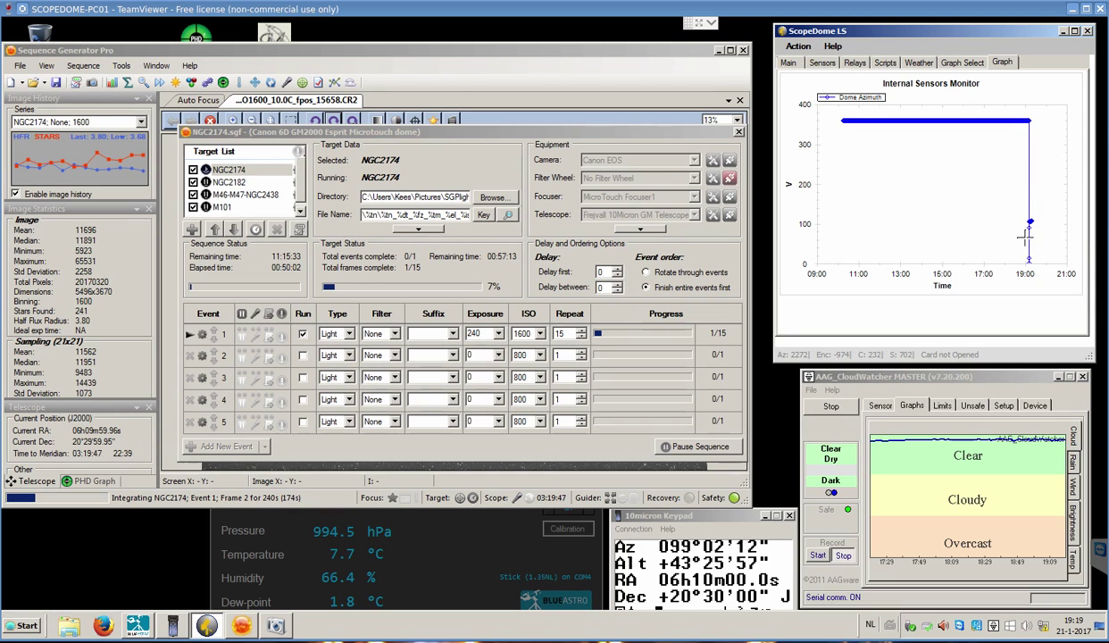
Step: Switch the graphed sensor to Shutter State, view its chart, and return to Graph Select
left_click(959, 63)
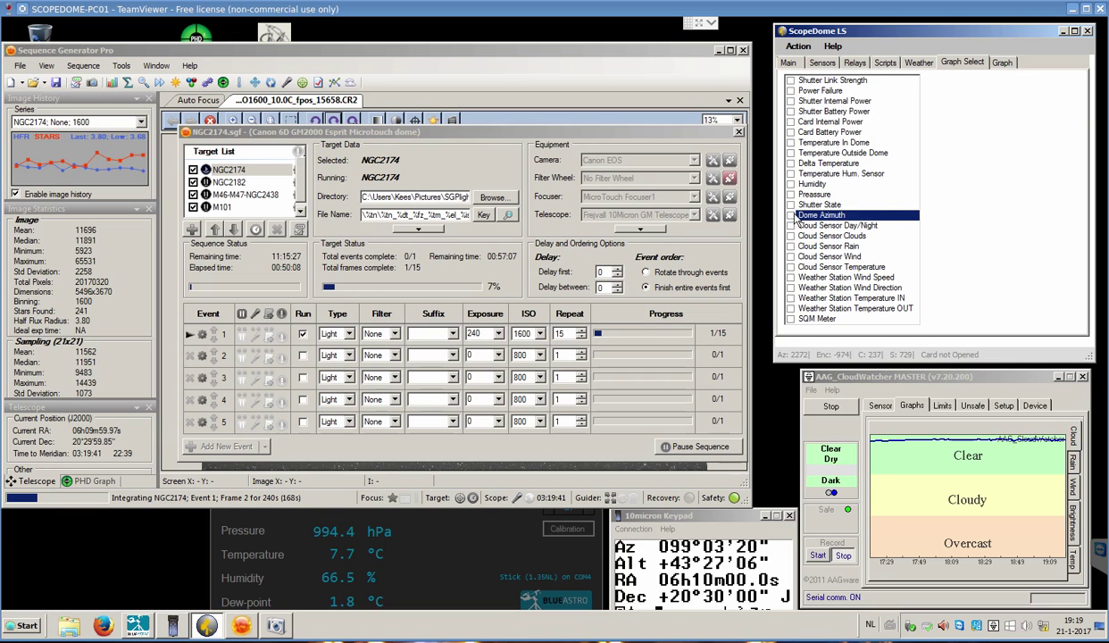
left_click(792, 205)
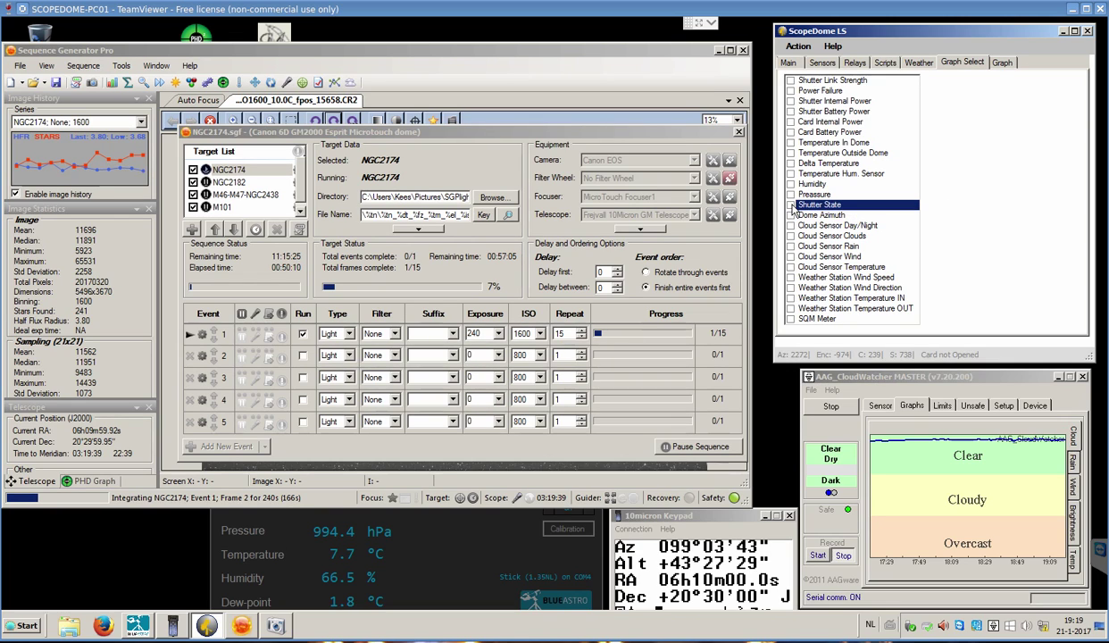
left_click(1002, 62)
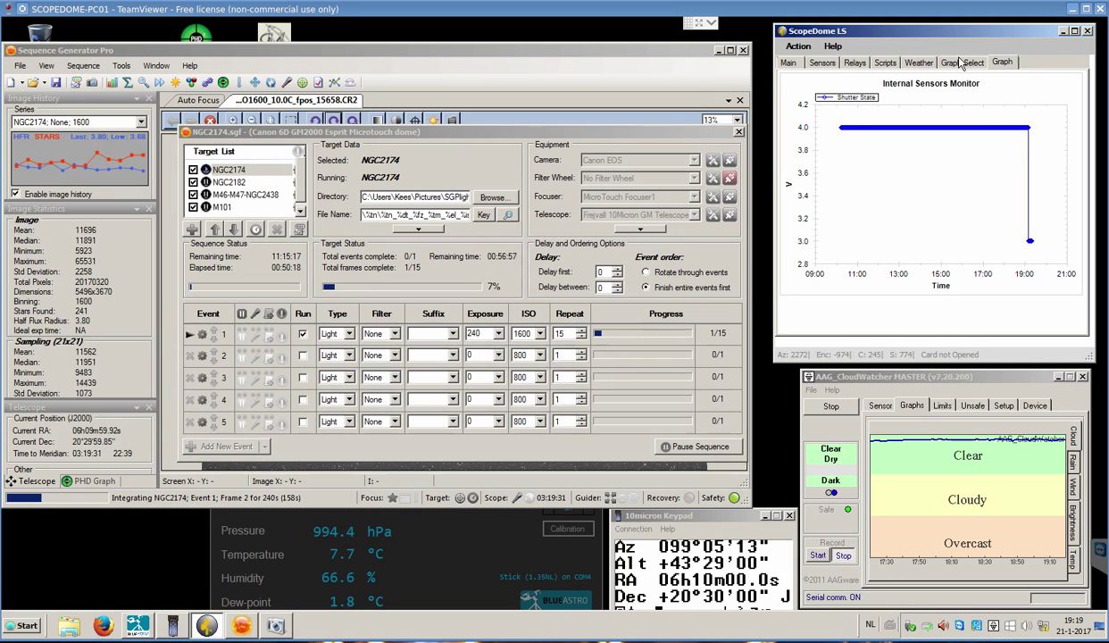
left_click(961, 64)
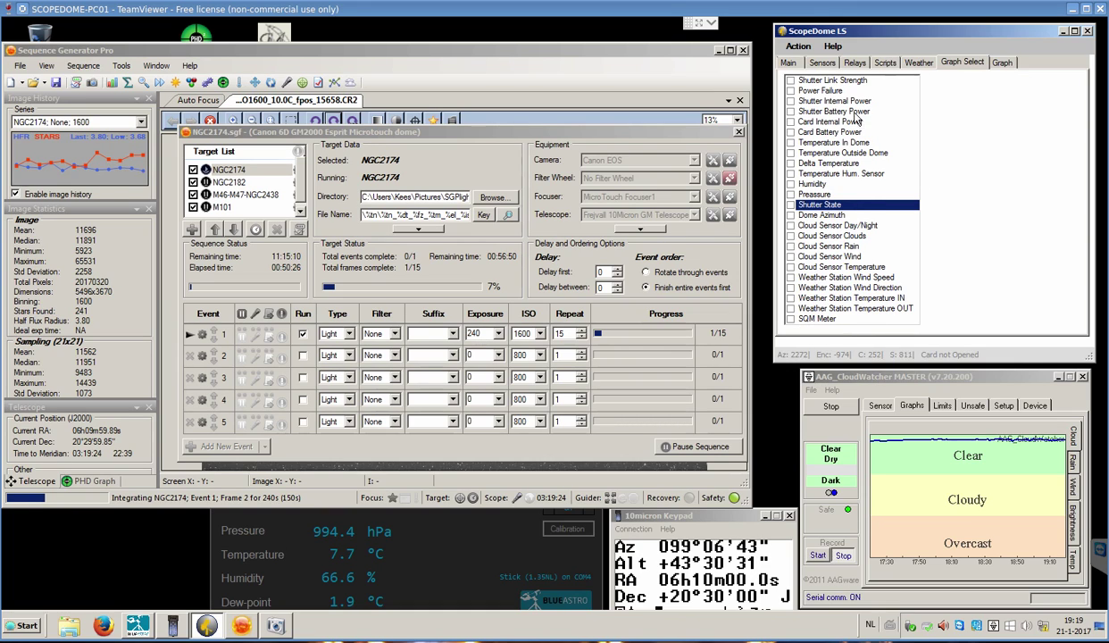
Step: Return ScopeDome to Main, then review NGC2182 and M46-M47-NGC2438 plans (45 × 120 s) in SGP
left_click(789, 62)
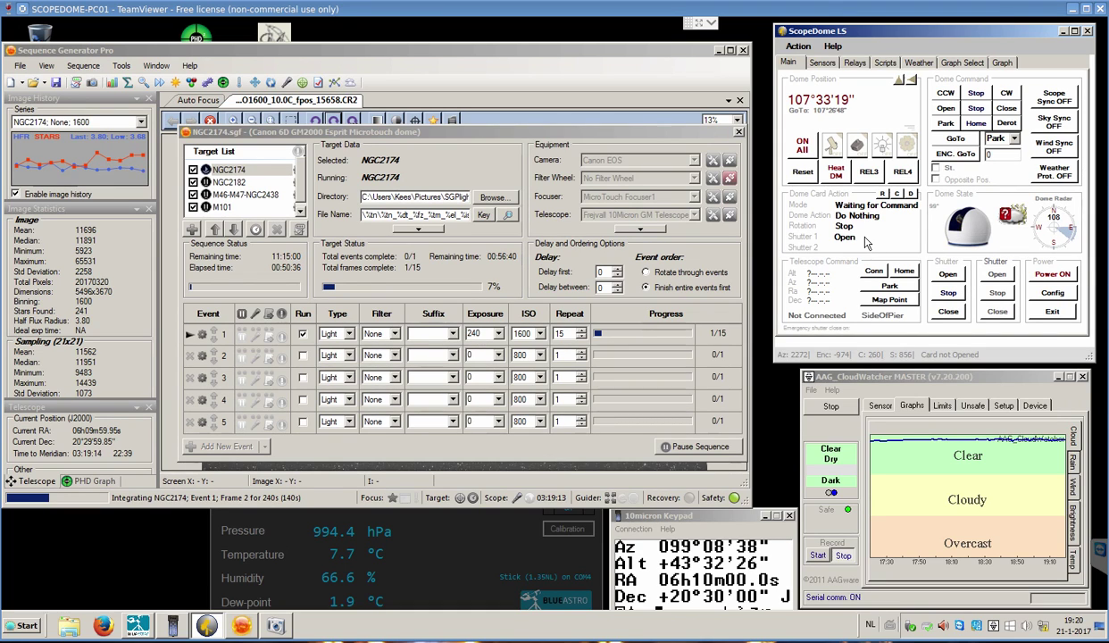
left_click(435, 134)
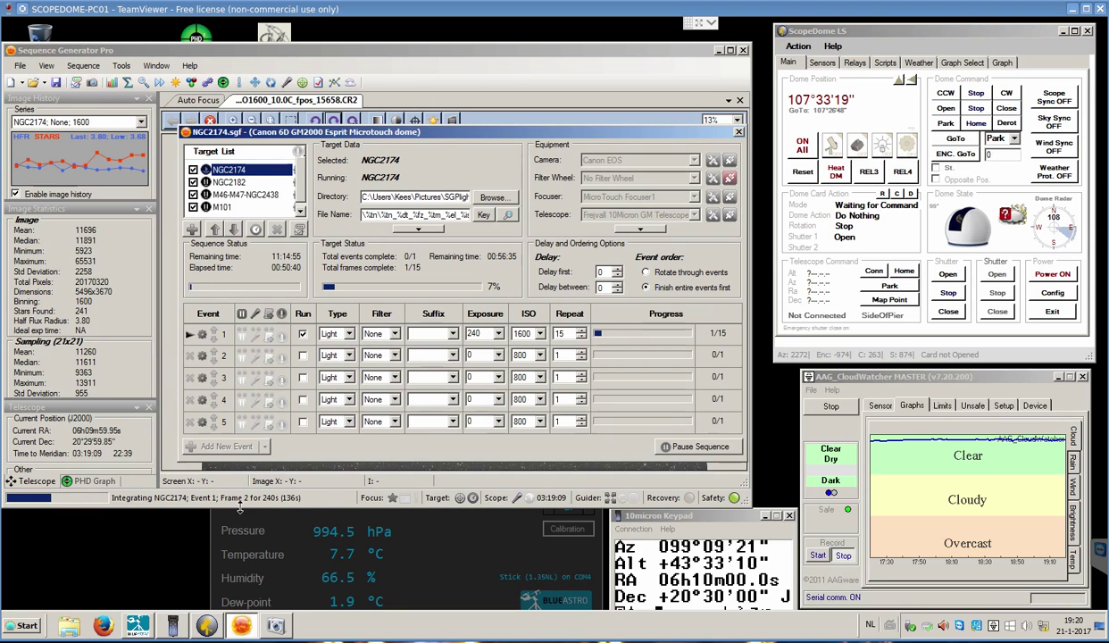
left_click(238, 183)
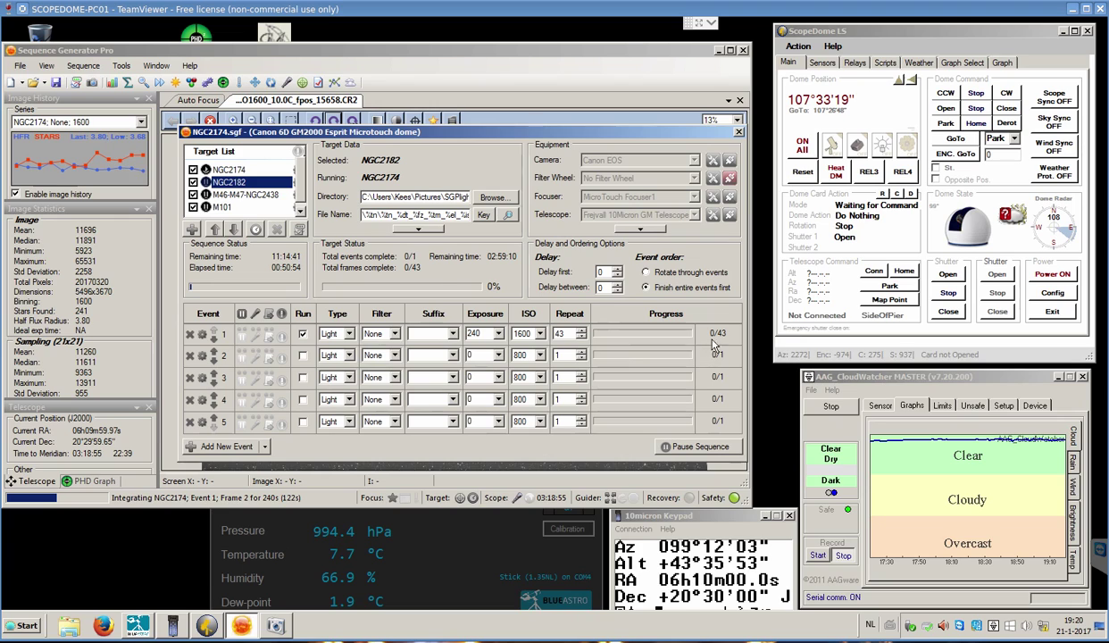
left_click(240, 195)
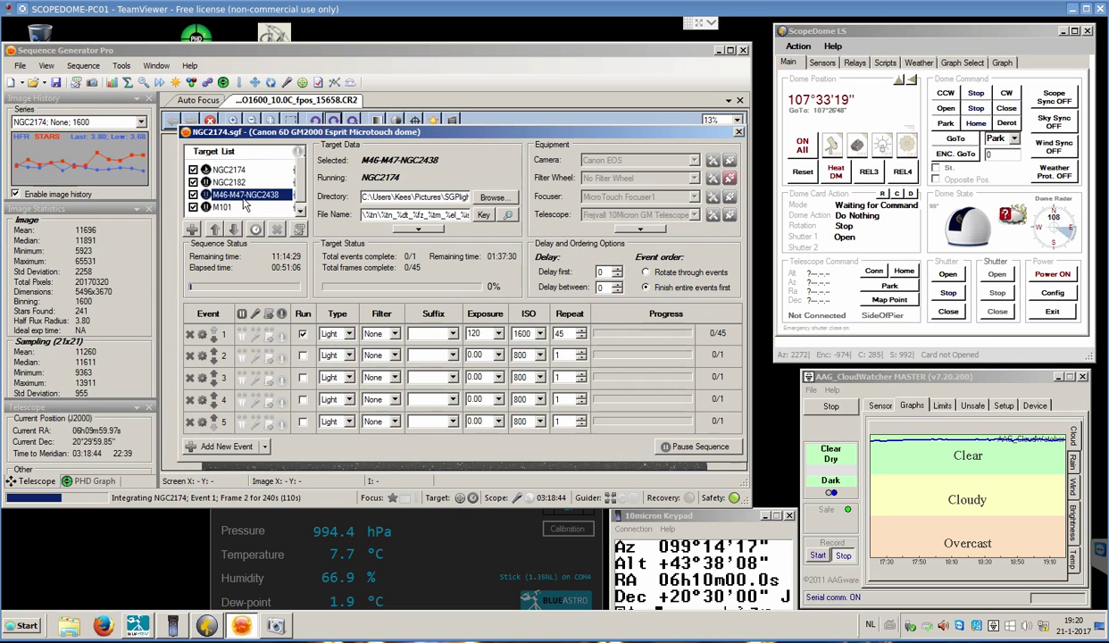
scroll(560, 333, "up", 1)
scroll(560, 334, "down", 1)
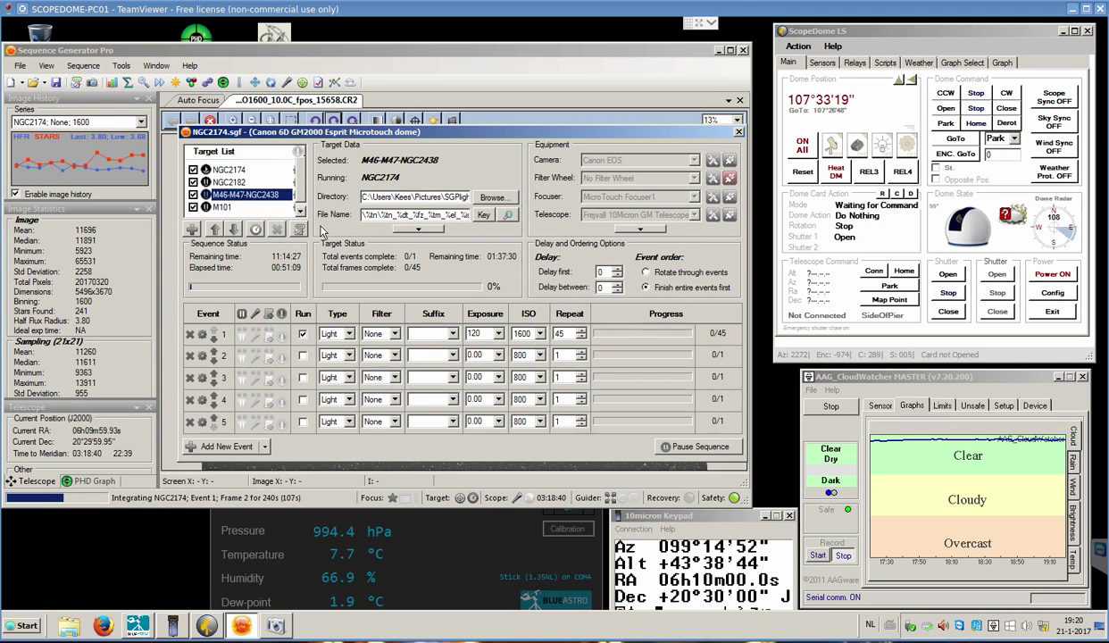
Step: Inspect M46-M47-NGC2438 and M101 target settings, including M101's 3:45:00 end time, cancelling both unchanged
double_click(295, 196)
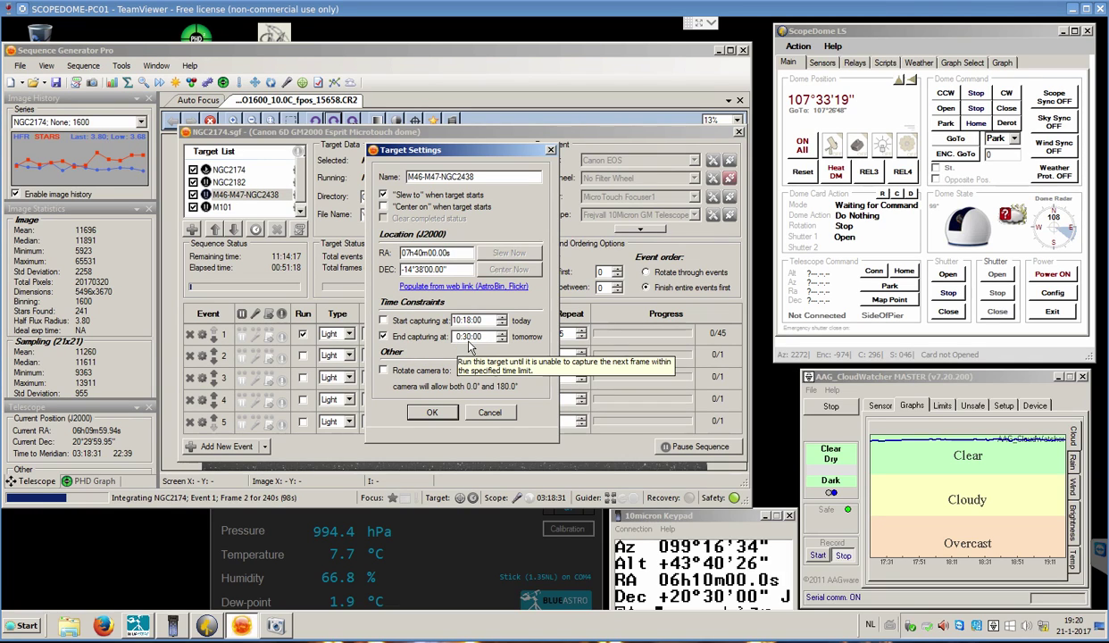
left_click(490, 414)
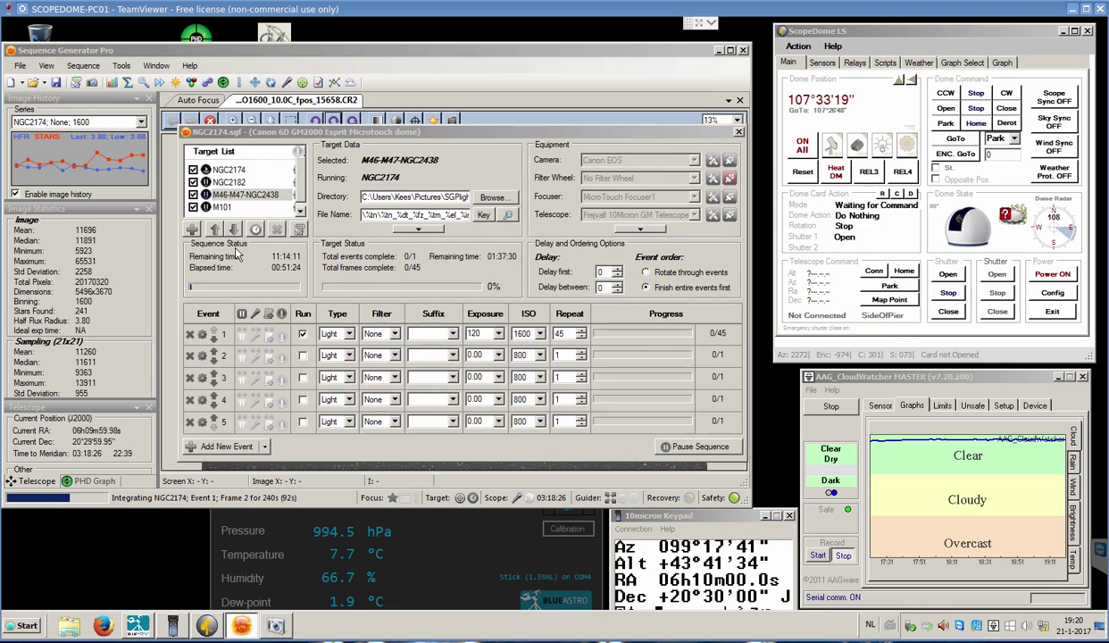
left_click(220, 207)
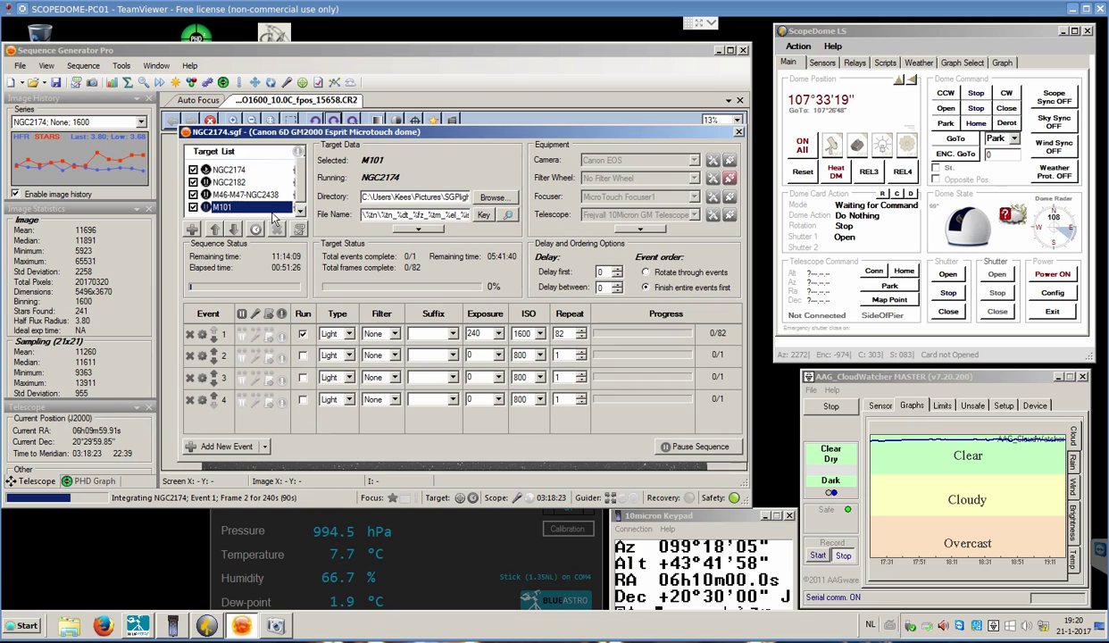
left_click(298, 213)
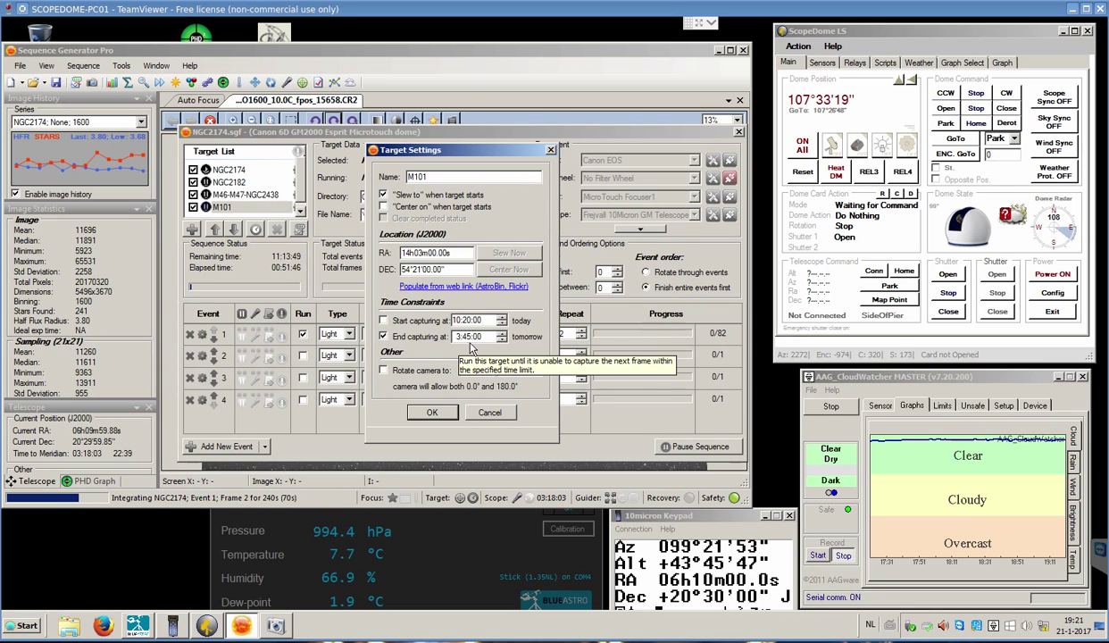
left_click(460, 339)
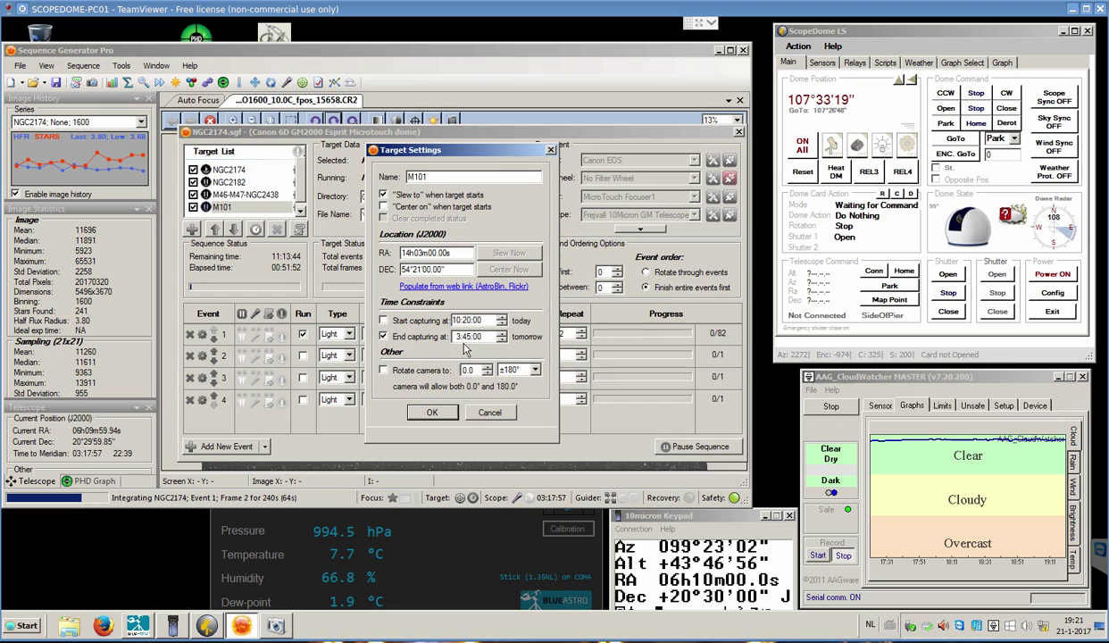
left_click(488, 415)
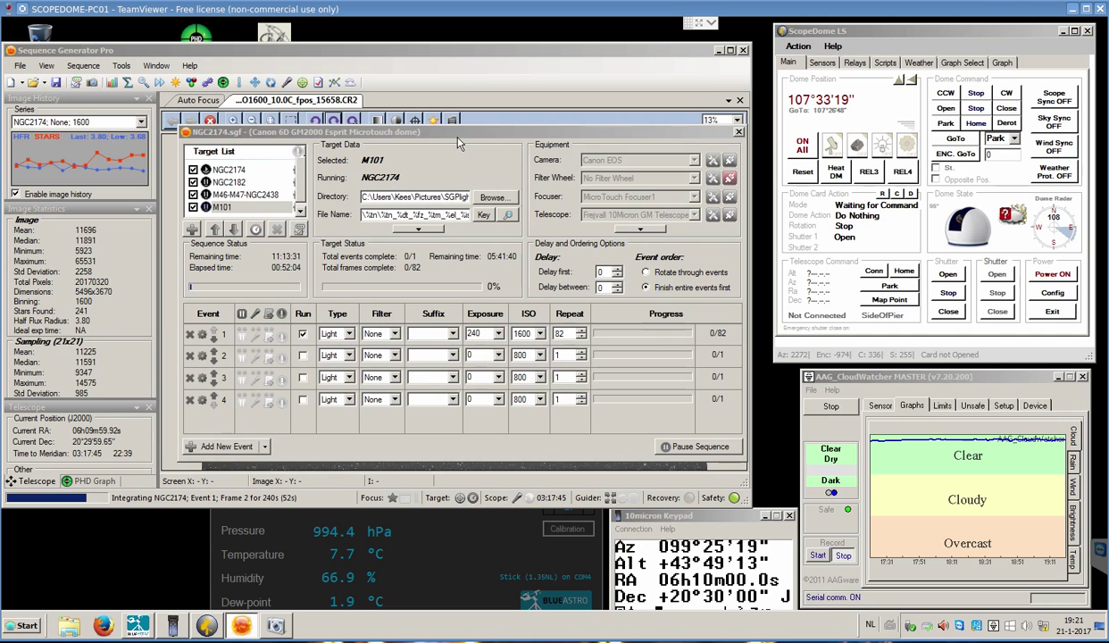
Step: Nudge the NGC2174.sgf sequence window slightly down and left to reveal the image toolbar
mouse_move(445, 134)
left_mouse_down()
mouse_move(433, 372)
mouse_move(446, 438)
mouse_move(449, 141)
left_mouse_up()
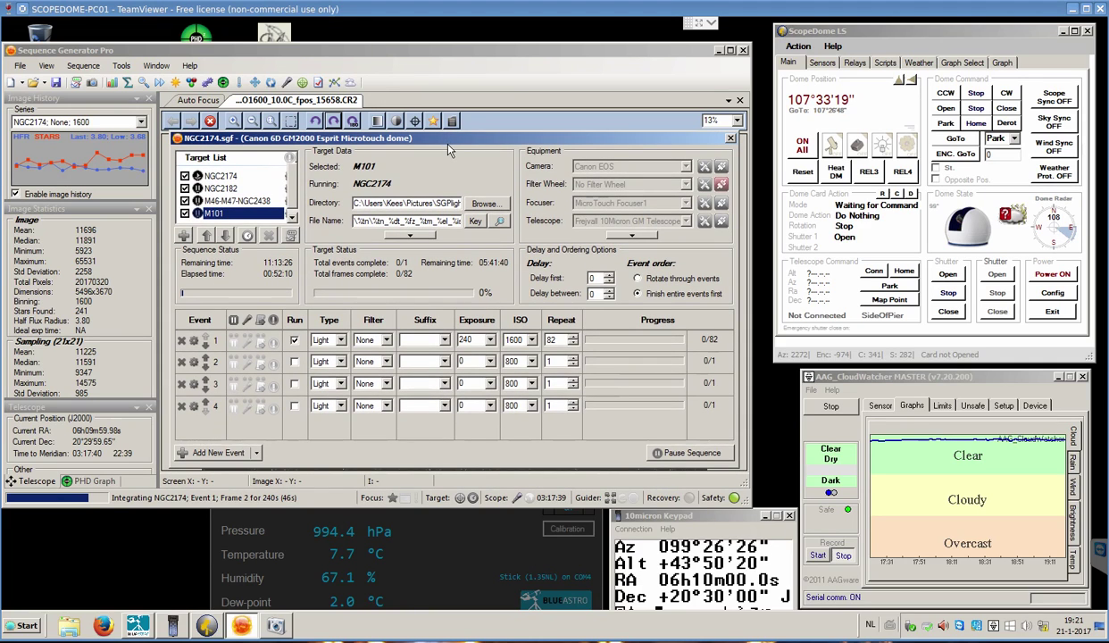